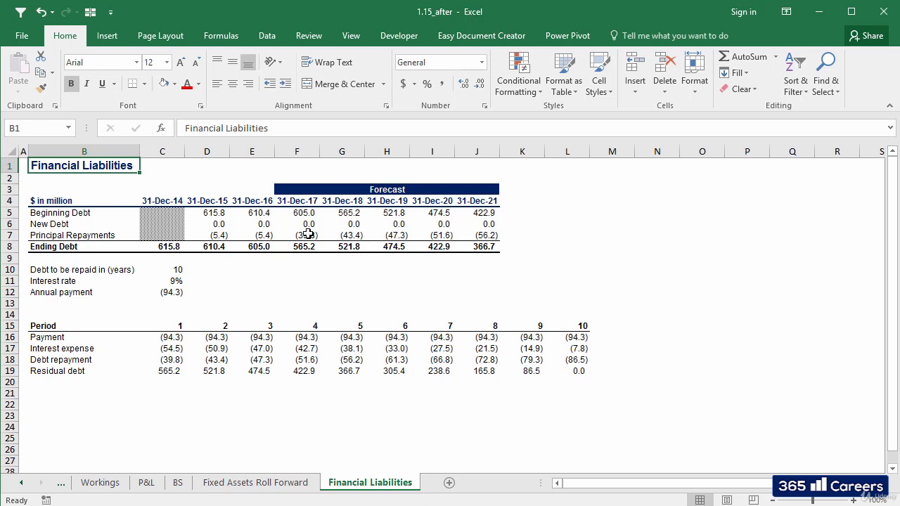
- On the P&L sheet, set the 2017 Taxes % assumption in I37 to -35%
{"action": "key", "text": "ctrl+Page_Up"}
{"action": "key", "text": "ctrl+Page_Up"}
{"action": "key", "text": "ctrl+Page_Up"}
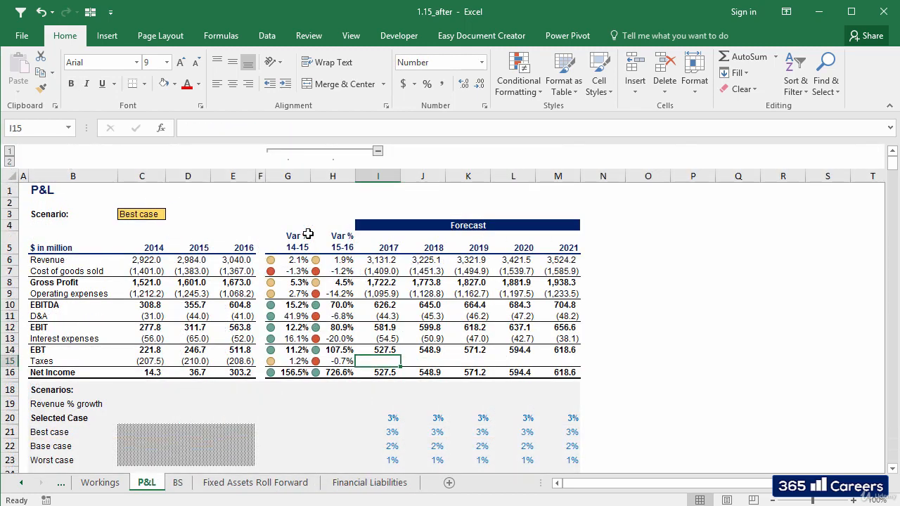
{"action": "key", "text": "Down"}
{"action": "key", "text": "Down"}
{"action": "key", "text": "Down"}
{"action": "key", "text": "Down"}
{"action": "key", "text": "Down"}
{"action": "key", "text": "Down"}
{"action": "key", "text": "Down"}
{"action": "key", "text": "Down"}
{"action": "key", "text": "Down"}
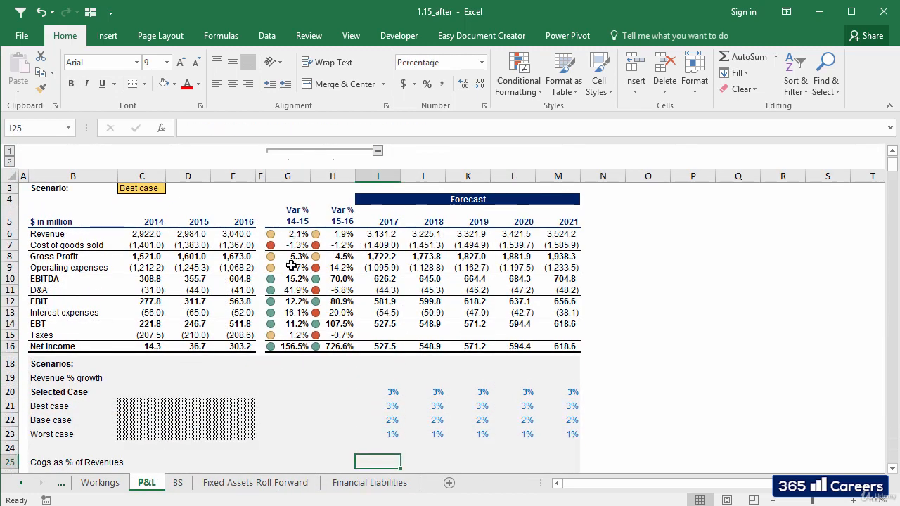
{"action": "left_click_drag", "start_coordinate": [376, 335], "coordinate": [567, 340]}
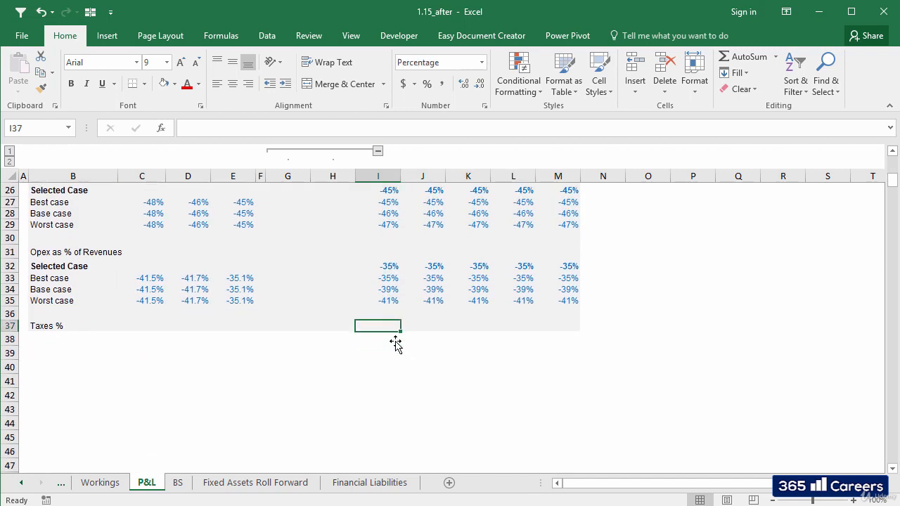
{"action": "type", "text": "-35"}
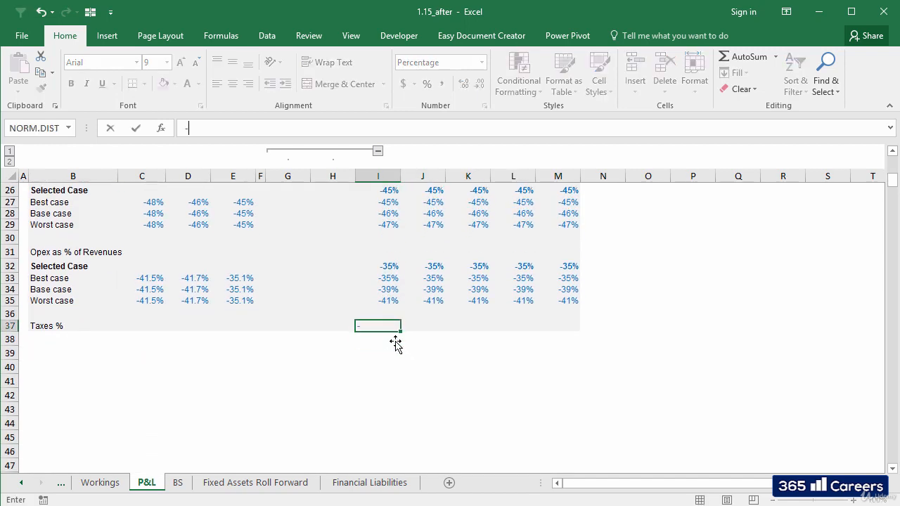
{"action": "key", "text": "ctrl+Return"}
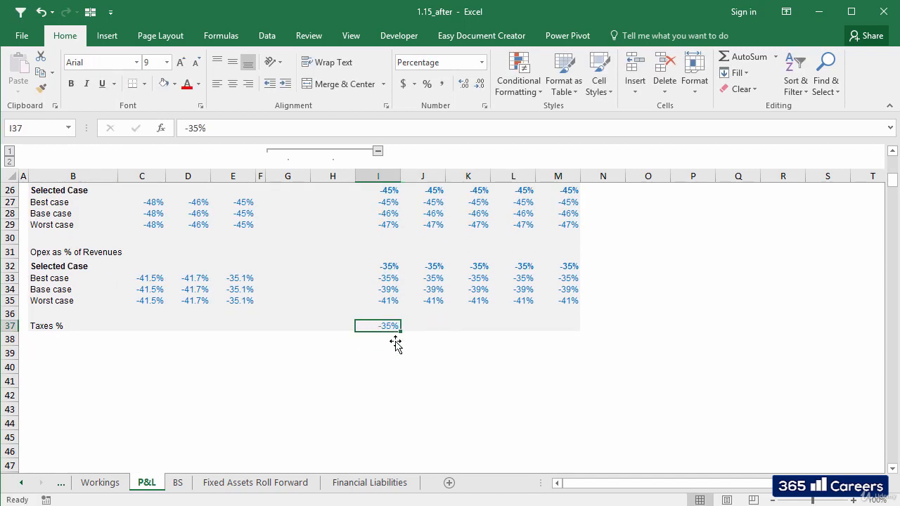
- Copy the 2017 Taxes % assumption across to the 2018–2021 forecast years
{"action": "key", "text": "ctrl+c"}
{"action": "key", "text": "shift+Right"}
{"action": "key", "text": "shift+Right"}
{"action": "key", "text": "shift+Right"}
{"action": "key", "text": "shift+Right"}
{"action": "key", "text": "ctrl+v"}
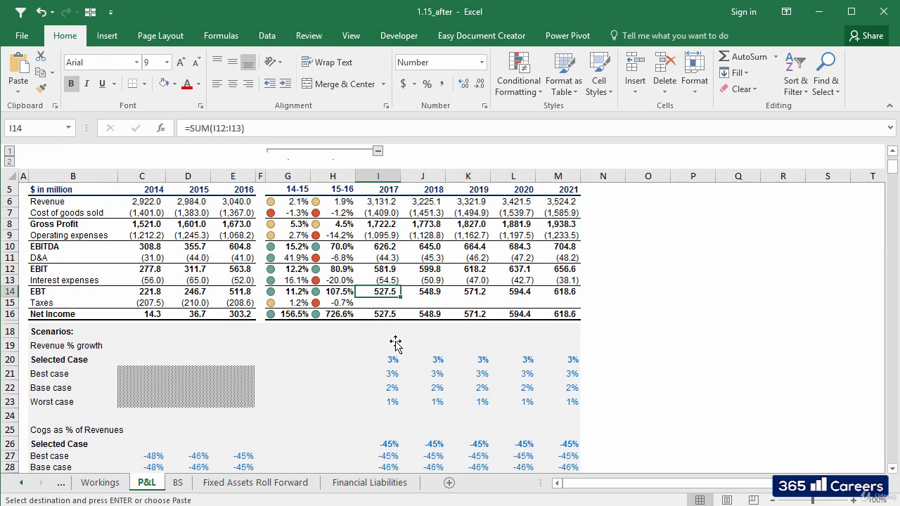
- Calculate 2017 Taxes in I15 as EBT times the tax rate with =I14*I37
{"action": "scroll", "coordinate": [395, 343], "scroll_direction": "up", "scroll_amount": 1}
{"action": "key", "text": "Down"}
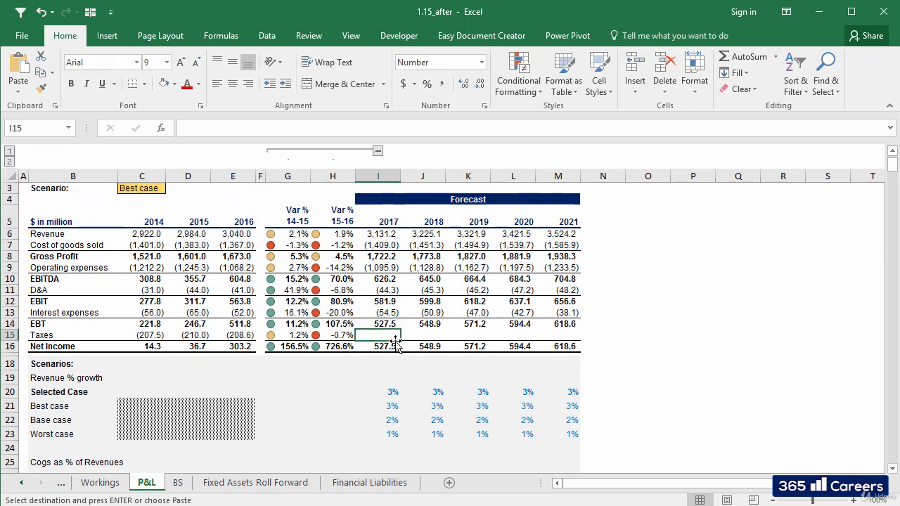
{"action": "type", "text": "="}
{"action": "key", "text": "Up"}
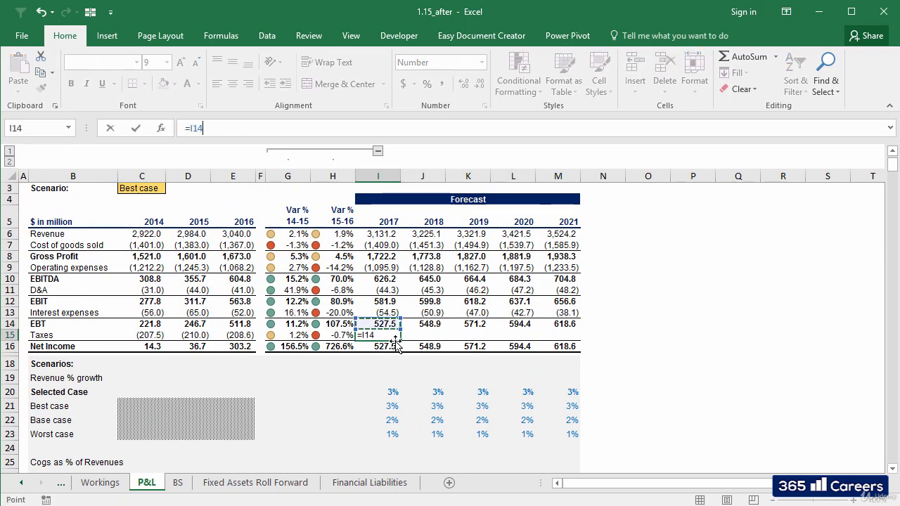
{"action": "type", "text": "*"}
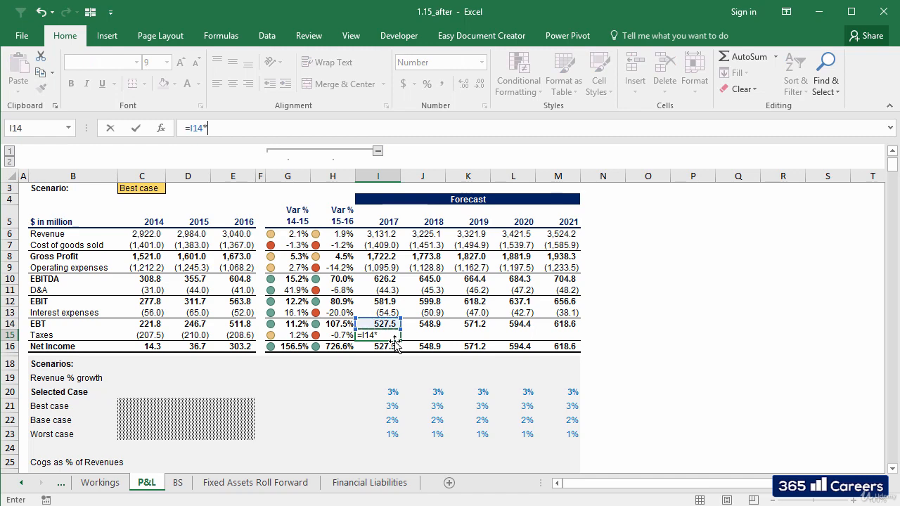
{"action": "left_click", "coordinate": [396, 432]}
{"action": "key", "text": "Down"}
{"action": "key", "text": "Down"}
{"action": "key", "text": "Down"}
{"action": "key", "text": "Down"}
{"action": "key", "text": "Down"}
{"action": "key", "text": "Down"}
{"action": "key", "text": "Down"}
{"action": "key", "text": "Down"}
{"action": "key", "text": "Down"}
{"action": "key", "text": "Down"}
{"action": "key", "text": "Down"}
{"action": "key", "text": "Down"}
{"action": "key", "text": "Down"}
{"action": "key", "text": "Down"}
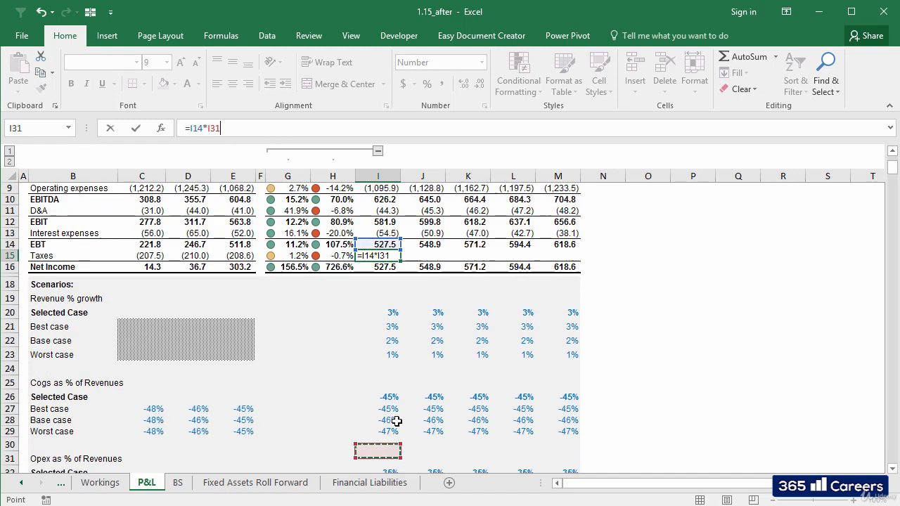
{"action": "key", "text": "Return"}
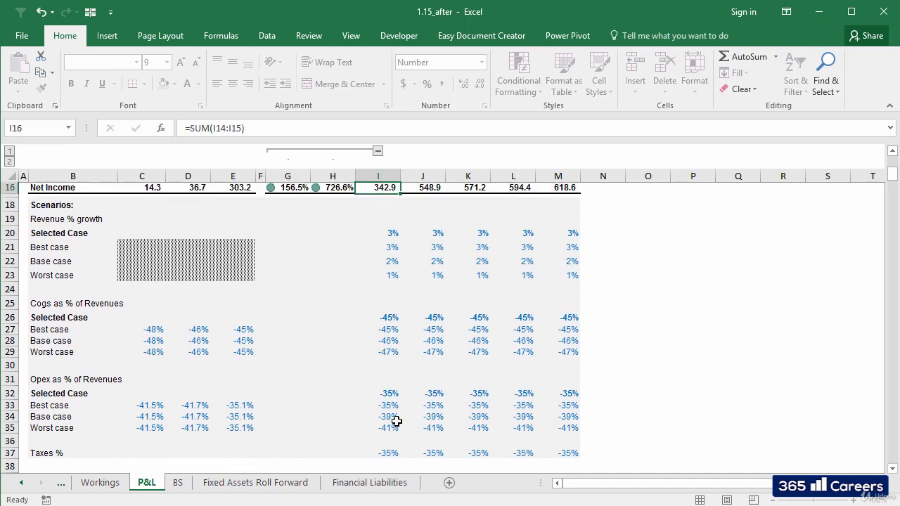
- Copy the 2017 Taxes formula across to 2018–2021 and select the forecast Net Income cells
{"action": "key", "text": "Up"}
{"action": "scroll", "coordinate": [396, 420], "scroll_direction": "up", "scroll_amount": 1}
{"action": "key", "text": "ctrl+c"}
{"action": "key", "text": "shift+Right"}
{"action": "key", "text": "shift+Right"}
{"action": "key", "text": "shift+Right"}
{"action": "key", "text": "shift+Right"}
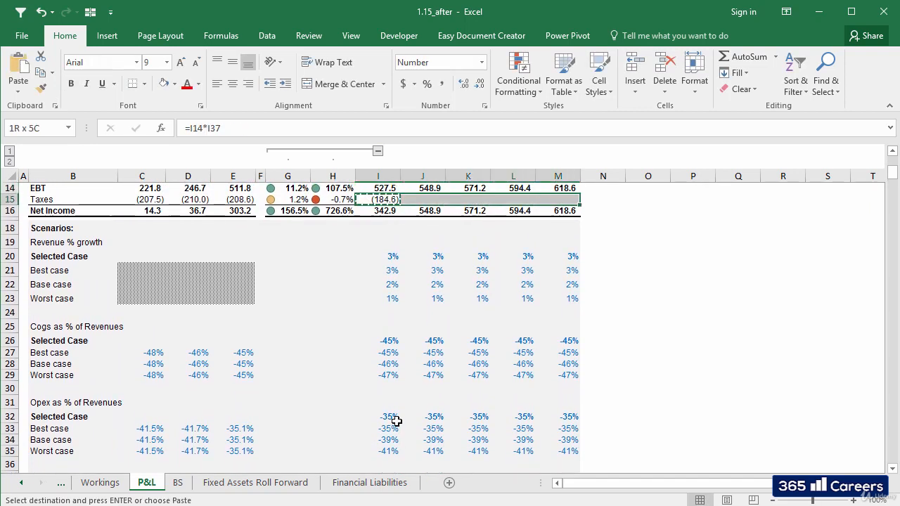
{"action": "key", "text": "ctrl+v"}
{"action": "key", "text": "Escape"}
{"action": "scroll", "coordinate": [396, 420], "scroll_direction": "up", "scroll_amount": 5}
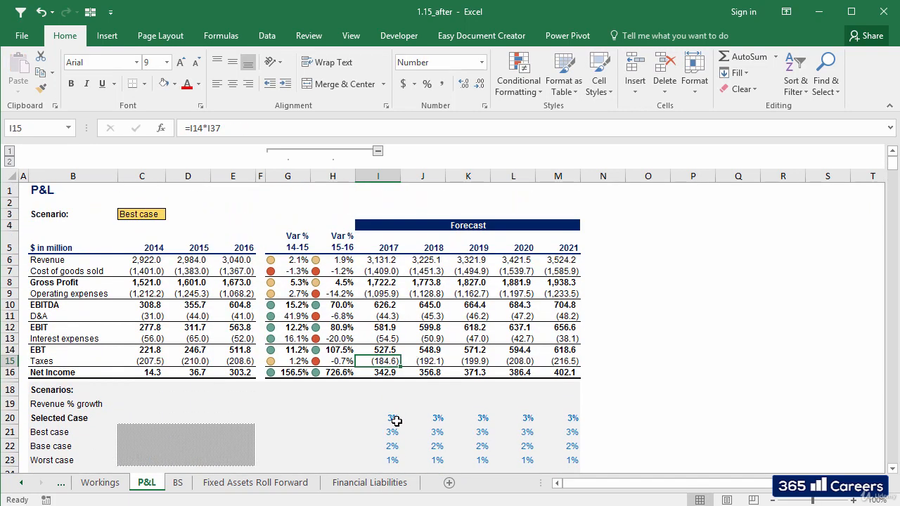
{"action": "left_click_drag", "start_coordinate": [382, 372], "coordinate": [566, 373]}
- Create a copy of the Fixed Assets Roll Forward sheet at the end of the workbook
{"action": "right_click", "coordinate": [256, 483]}
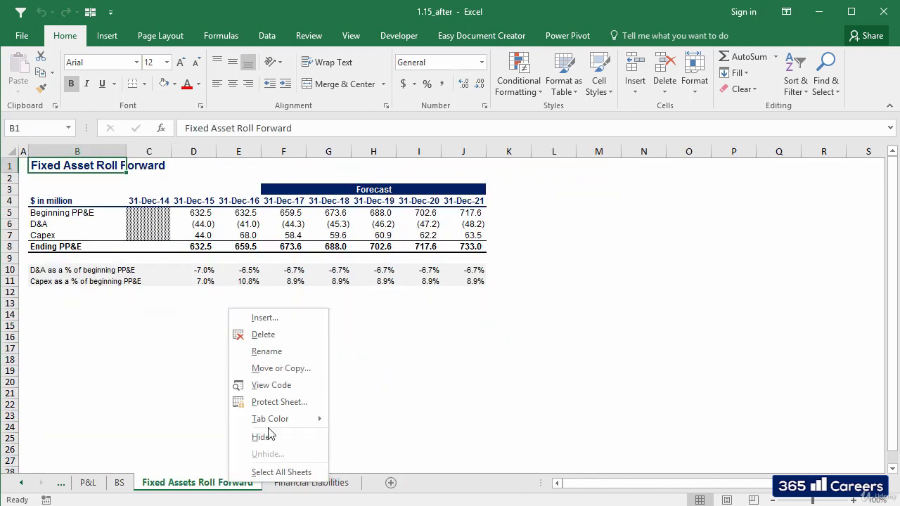
{"action": "left_click", "coordinate": [260, 368]}
{"action": "left_click", "coordinate": [218, 423]}
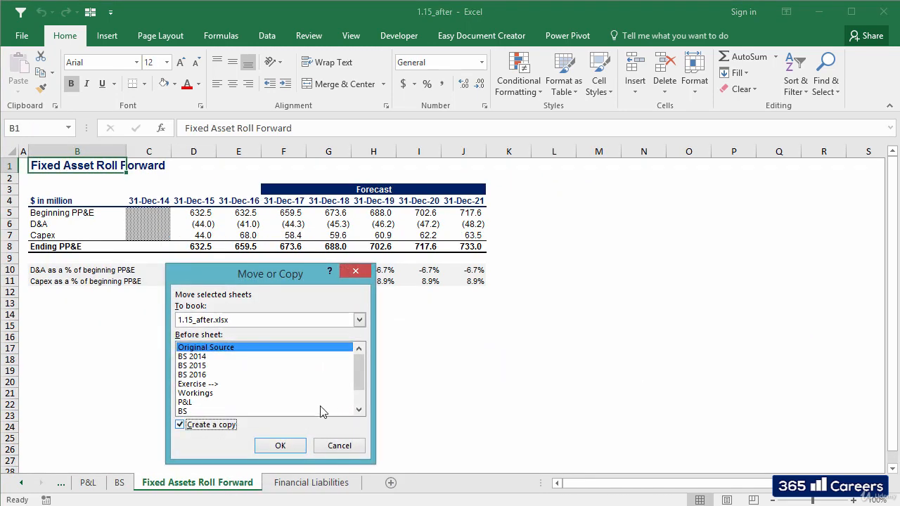
{"action": "scroll", "coordinate": [360, 405], "scroll_direction": "down", "scroll_amount": 1}
{"action": "left_click", "coordinate": [305, 411]}
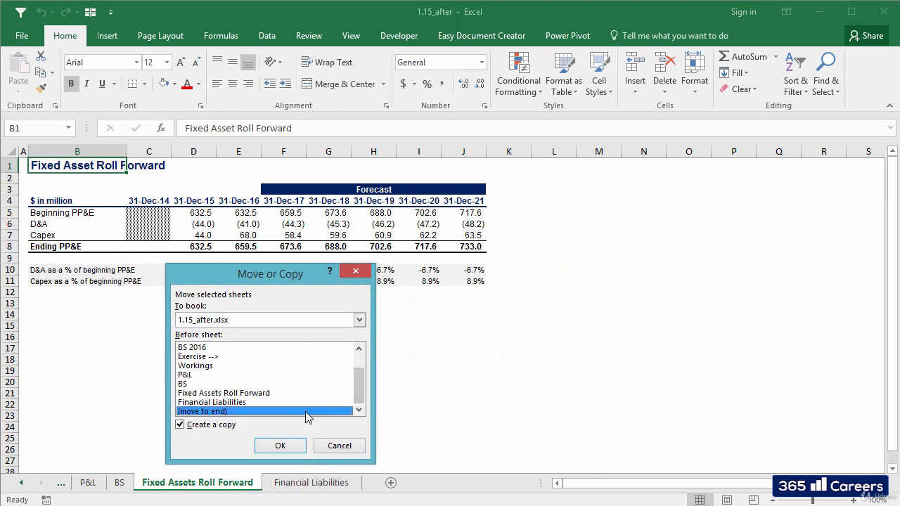
{"action": "left_click", "coordinate": [281, 447]}
- Rename the copied sheet "Equity schedule" and replace its title in B1 with "Equity schedule"
{"action": "type", "text": "Eq"}
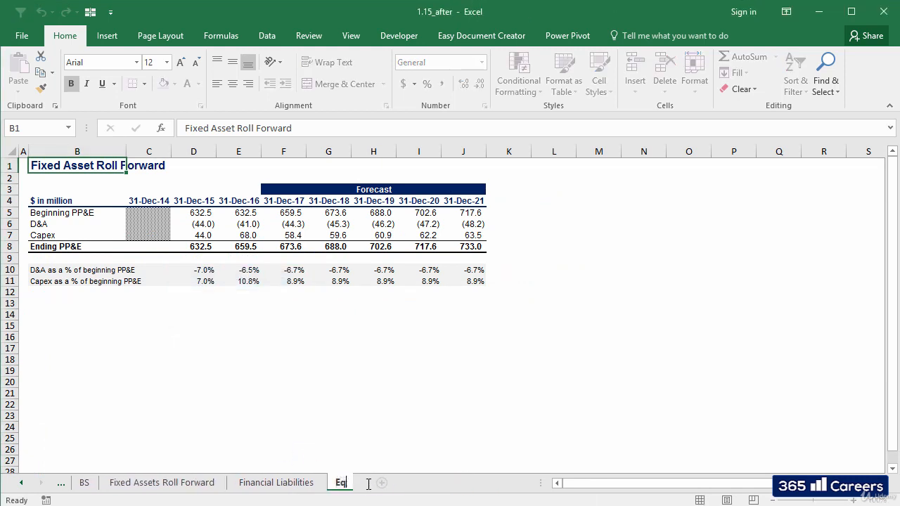
{"action": "type", "text": "uity schedule"}
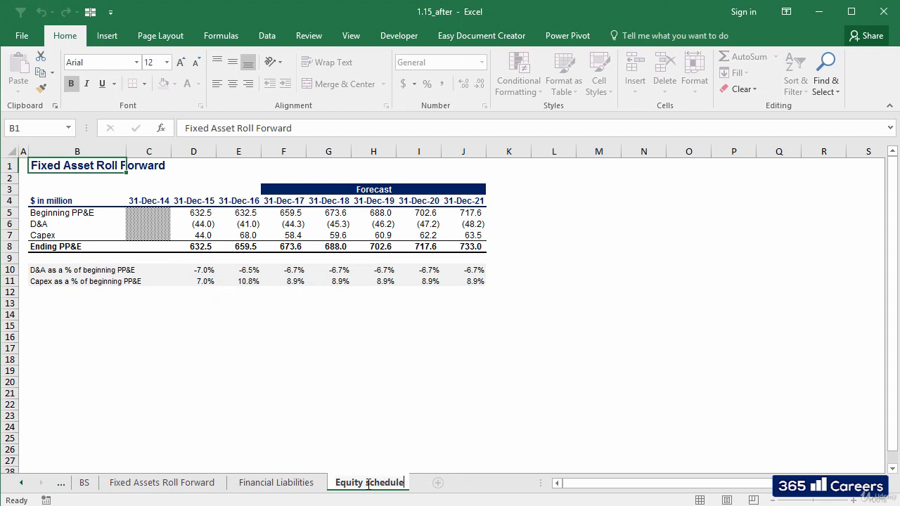
{"action": "key", "text": "Return"}
{"action": "type", "text": "Eq"}
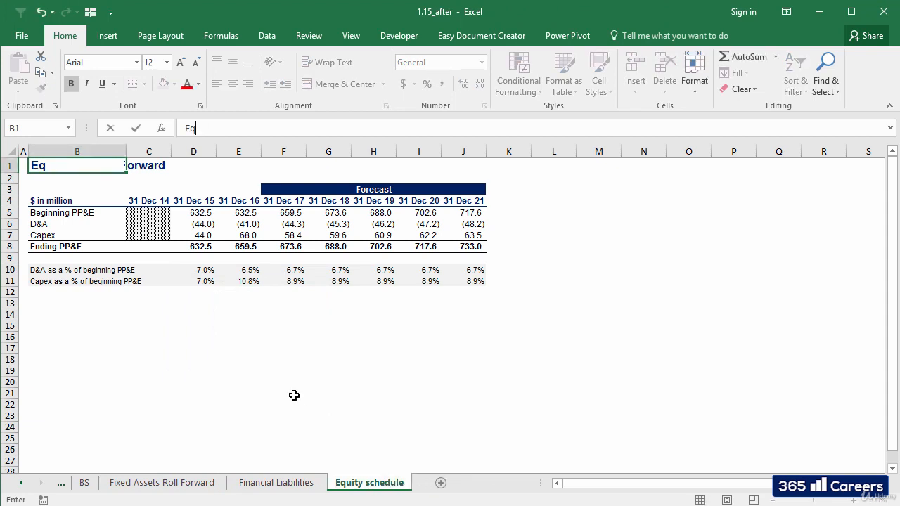
{"action": "type", "text": "uity Schedule"}
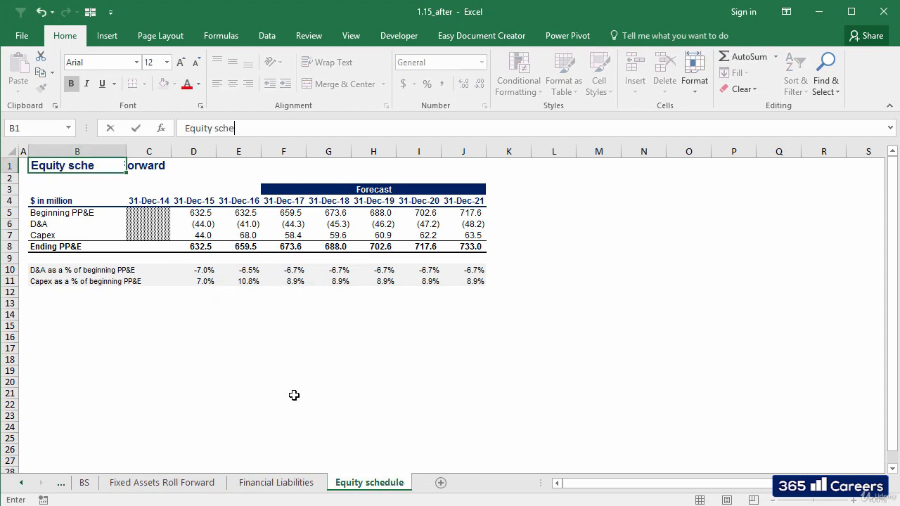
{"action": "key", "text": "Return"}
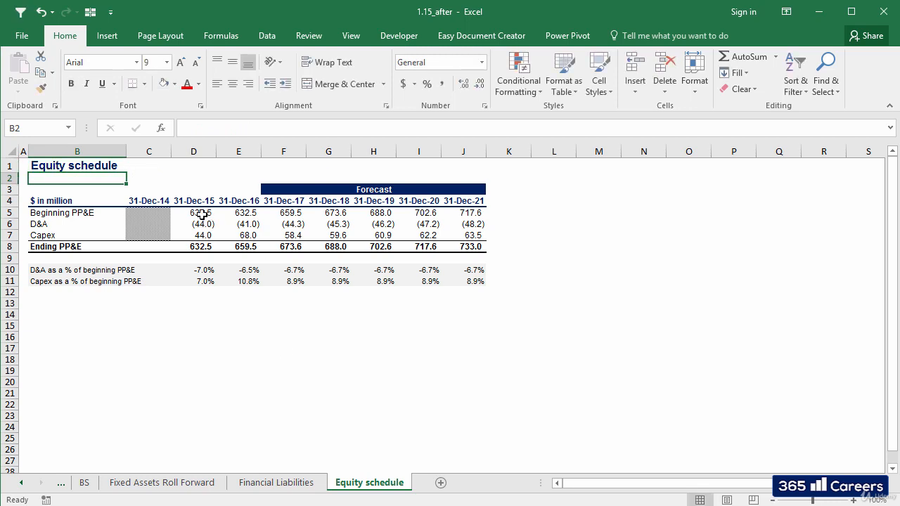
- Clear the copied figures in D5:J11 and insert a blank row above the Capex row
{"action": "left_click_drag", "start_coordinate": [198, 213], "coordinate": [443, 279]}
{"action": "key", "text": "Delete"}
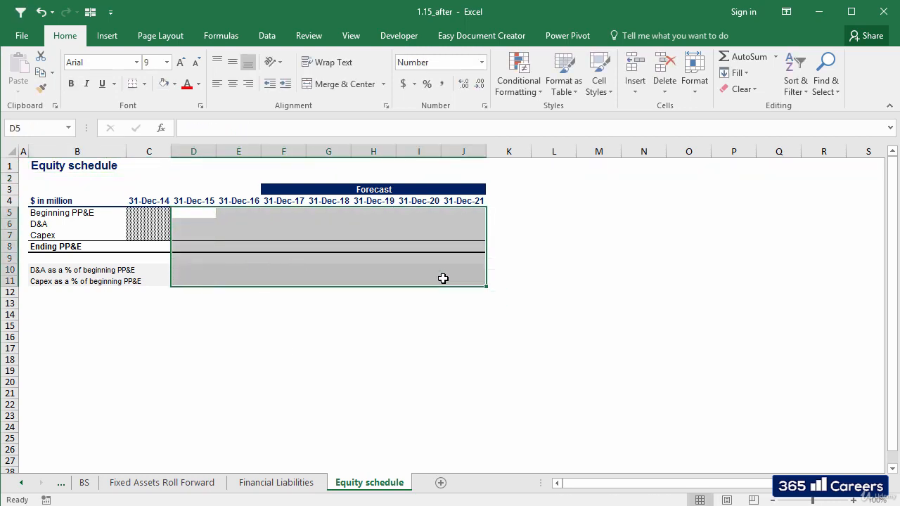
{"action": "left_click", "coordinate": [123, 213]}
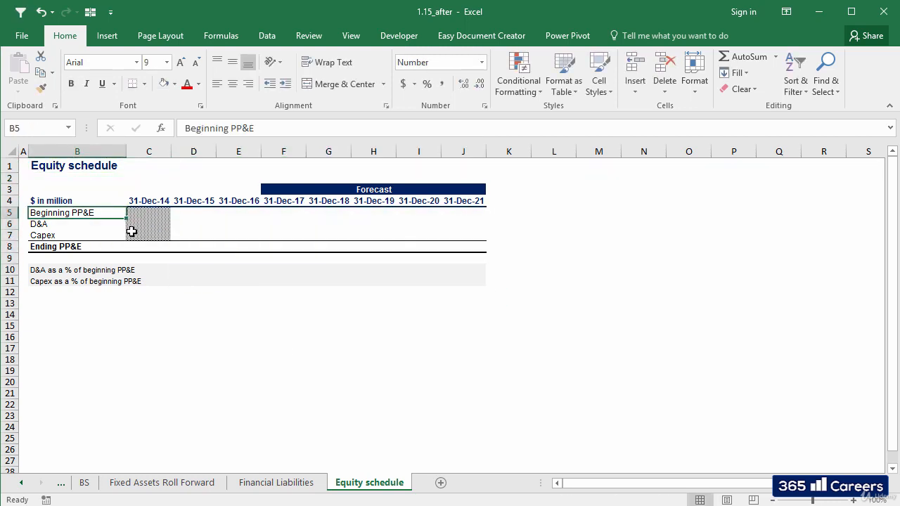
{"action": "left_click", "coordinate": [101, 235]}
{"action": "key", "text": "shift+space"}
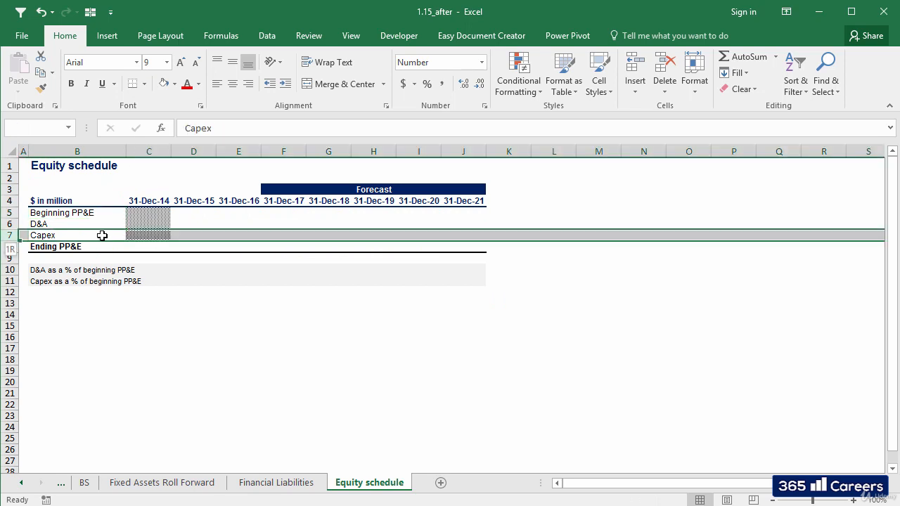
{"action": "key", "text": "ctrl+plus"}
{"action": "key", "text": "Up"}
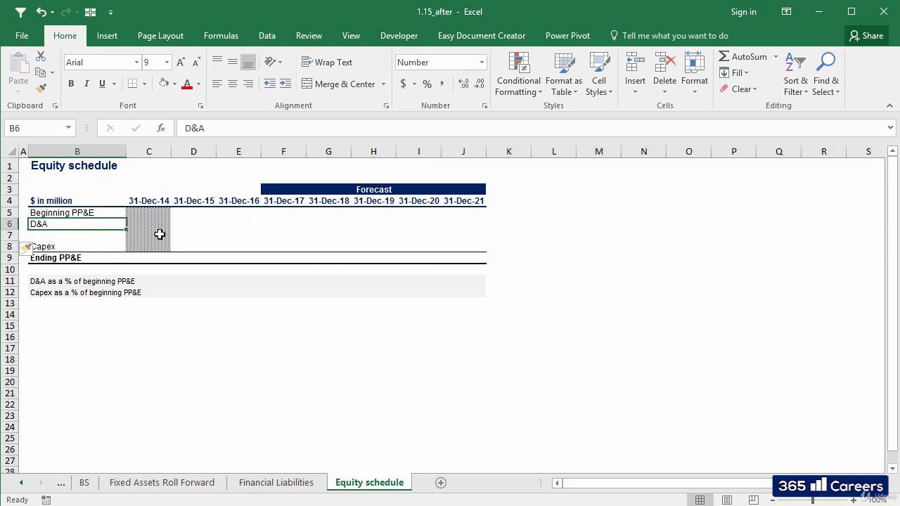
- Relabel B5 as "Beginning equity" and B6 as "Increase of capital"
{"action": "left_click", "coordinate": [115, 213]}
{"action": "type", "text": "`"}
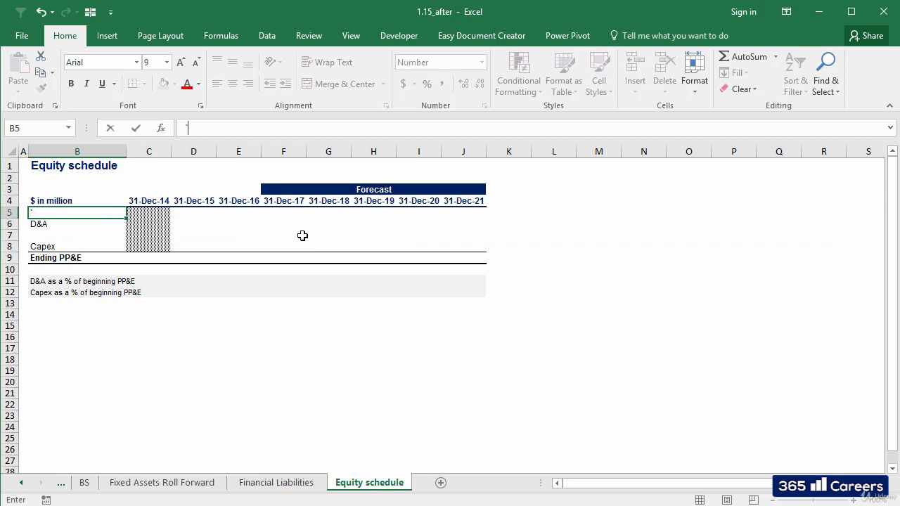
{"action": "key", "text": "Escape"}
{"action": "double_click", "coordinate": [243, 128]}
{"action": "type", "text": "eq"}
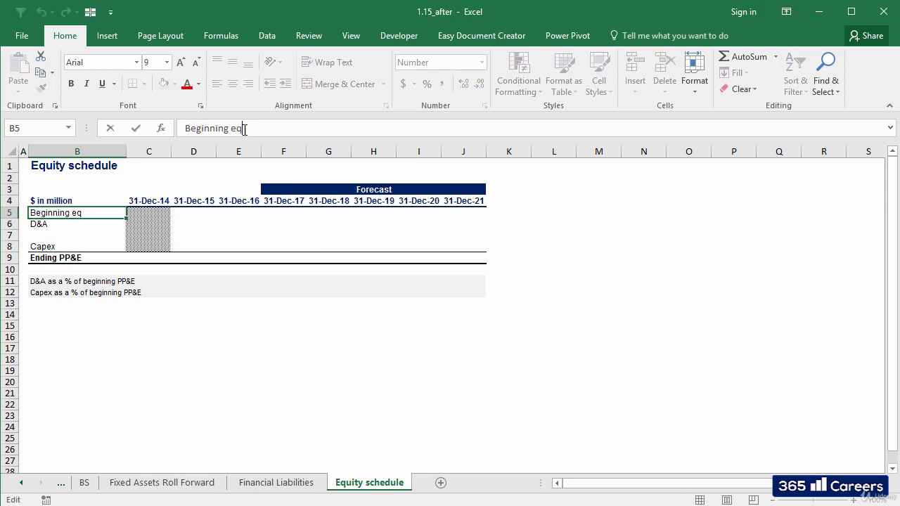
{"action": "type", "text": "uity"}
{"action": "key", "text": "Return"}
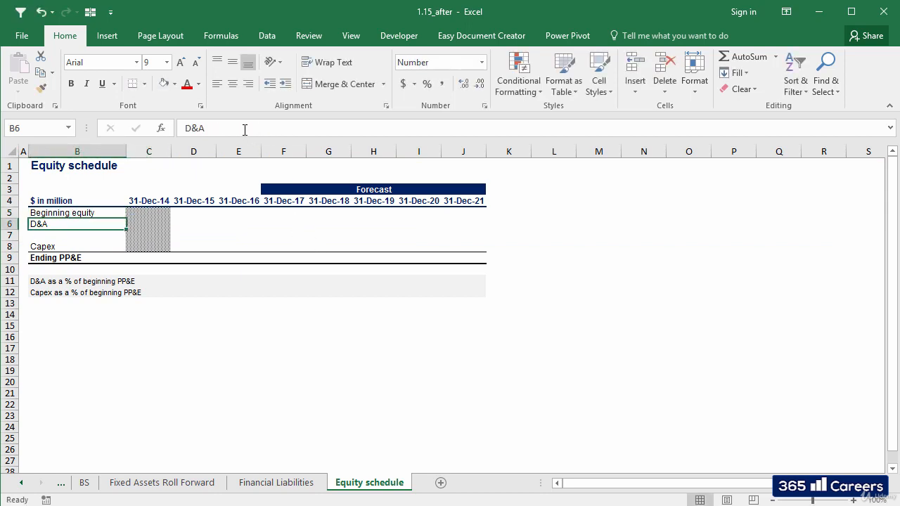
{"action": "type", "text": "Increase o"}
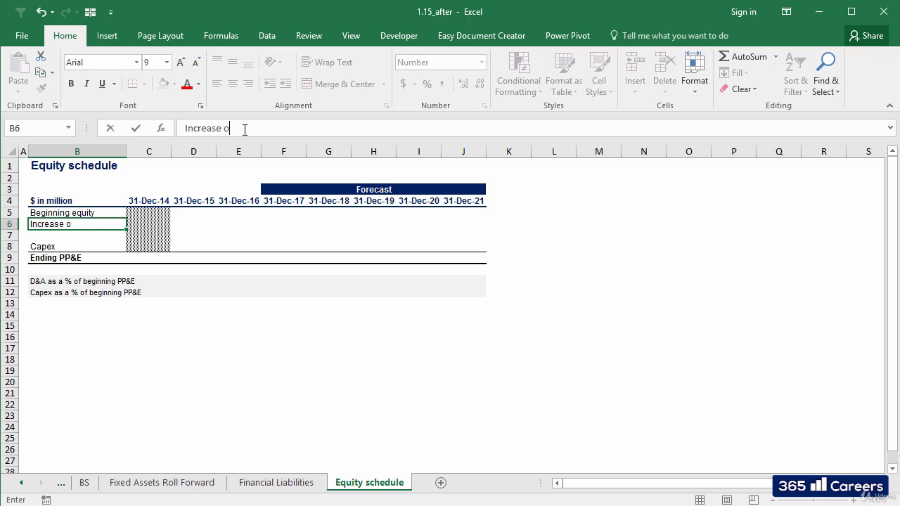
{"action": "type", "text": "f capital"}
{"action": "key", "text": "Return"}
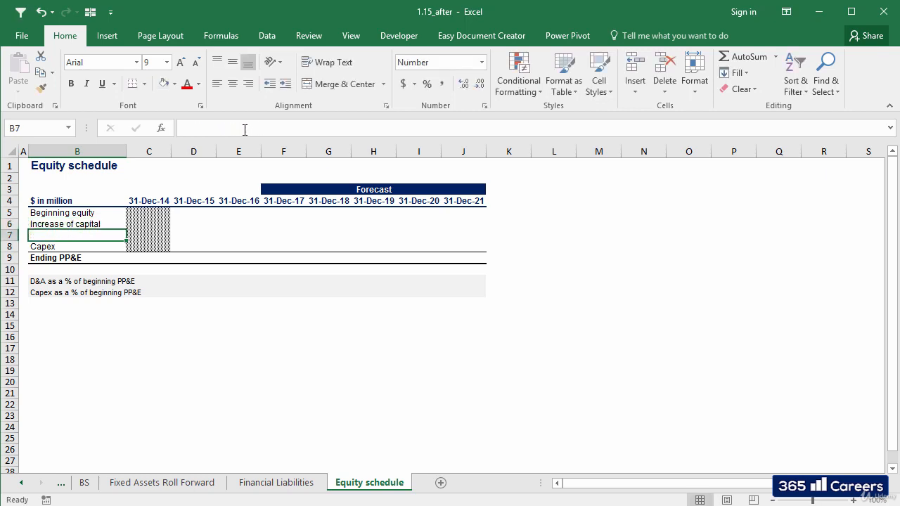
- Label B7 "Net income (loss)", B8 "Dividends" and B9 "Ending equity"
{"action": "type", "text": "Net income"}
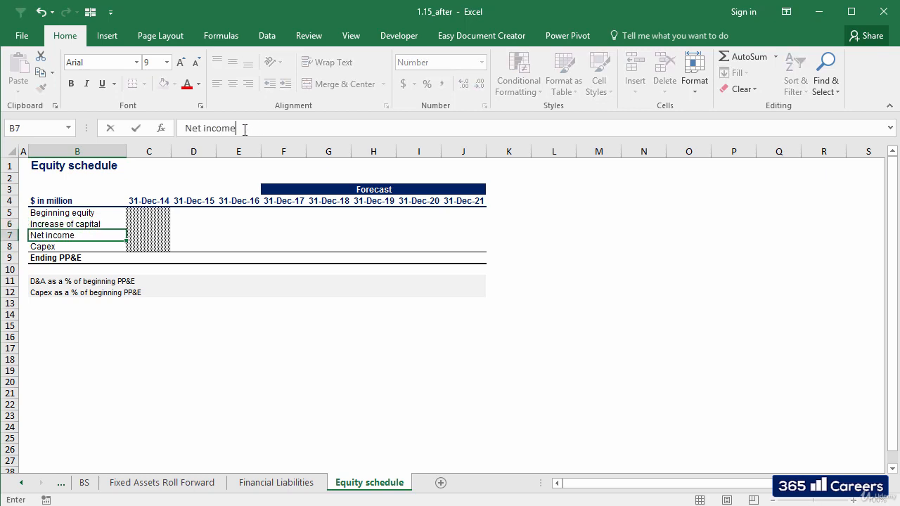
{"action": "type", "text": " (loss)"}
{"action": "key", "text": "Return"}
{"action": "type", "text": "Dividends"}
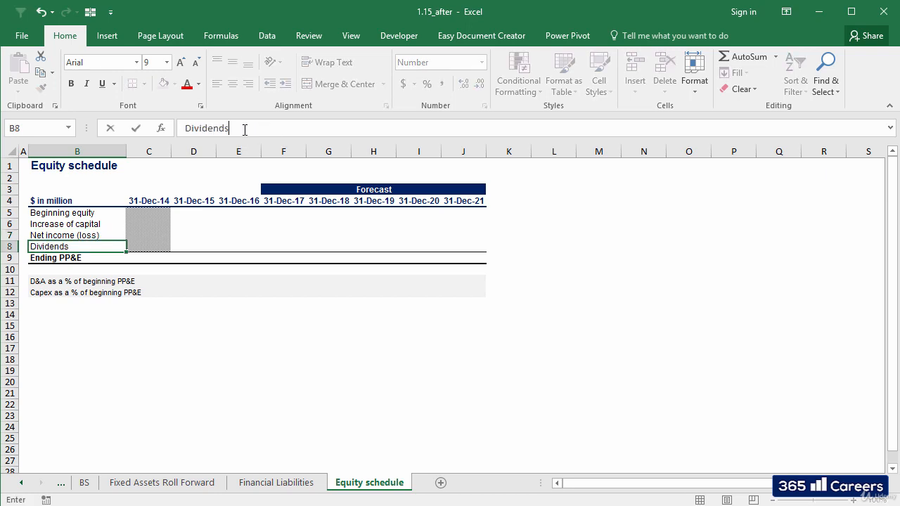
{"action": "key", "text": "Return"}
{"action": "type", "text": "En"}
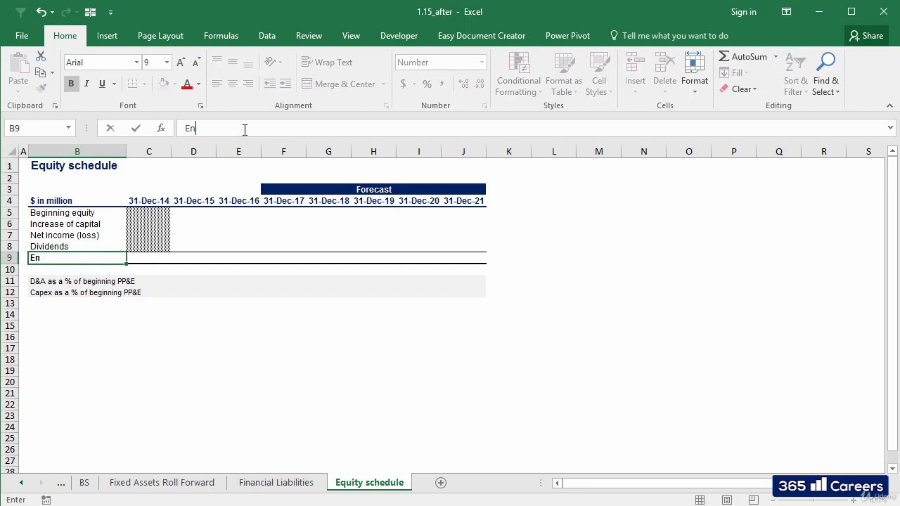
{"action": "type", "text": "ding equit"}
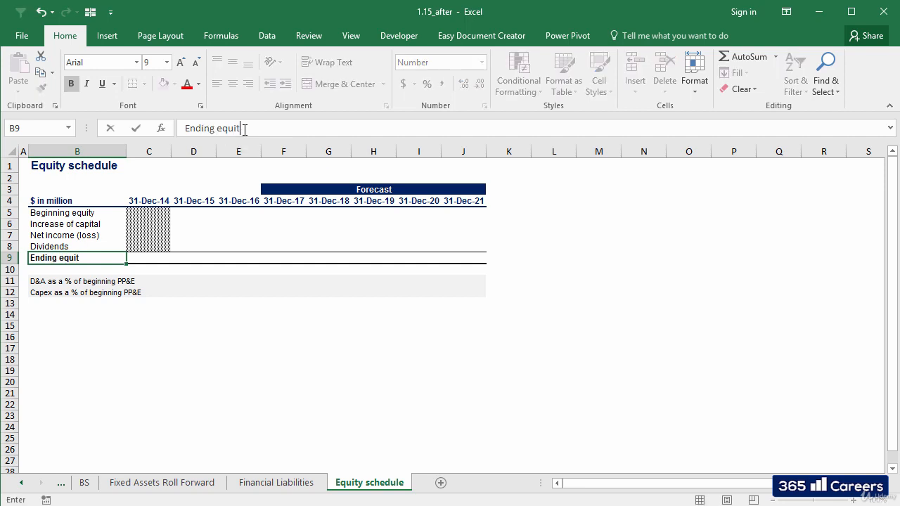
{"action": "type", "text": "y"}
{"action": "key", "text": "Tab"}
{"action": "key", "text": "Tab"}
{"action": "left_click", "coordinate": [94, 215]}
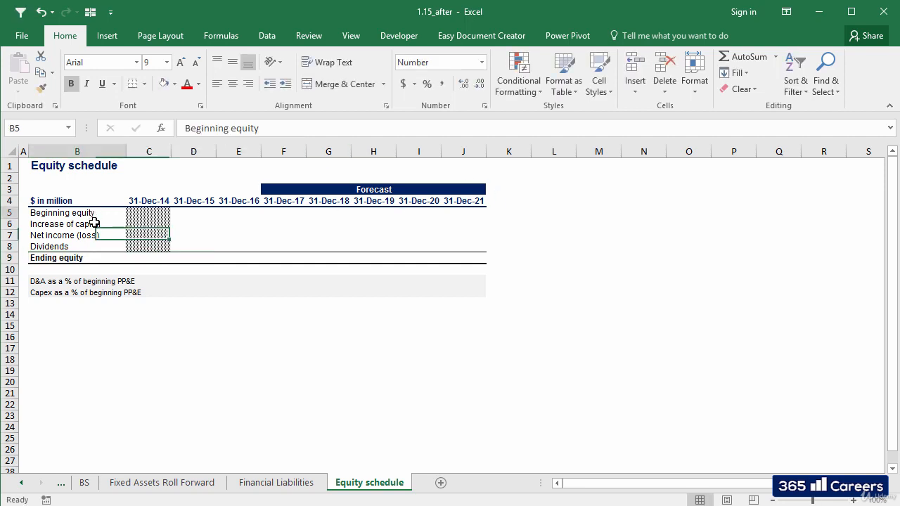
- Review the equity schedule's row labels in B5:B9 one by one
{"action": "left_click_drag", "start_coordinate": [94, 223], "coordinate": [94, 260]}
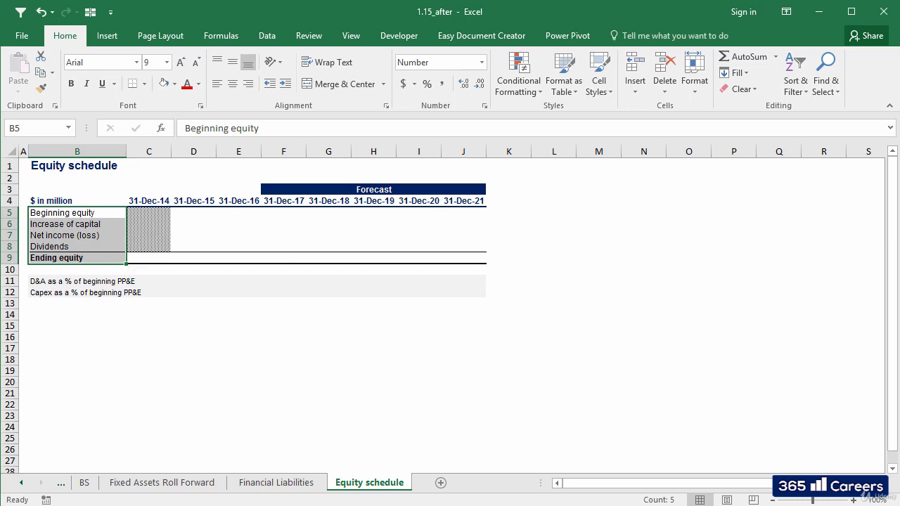
{"action": "key", "text": "Up"}
{"action": "key", "text": "Down"}
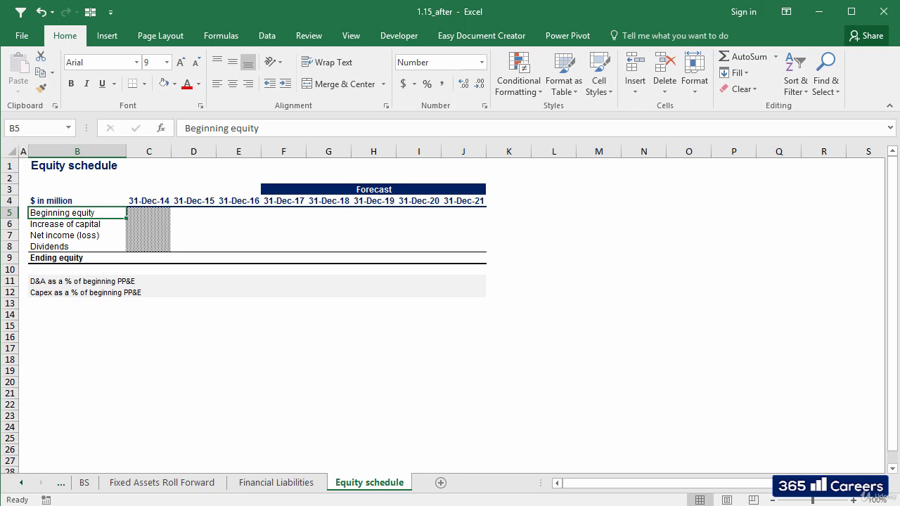
{"action": "key", "text": "Down"}
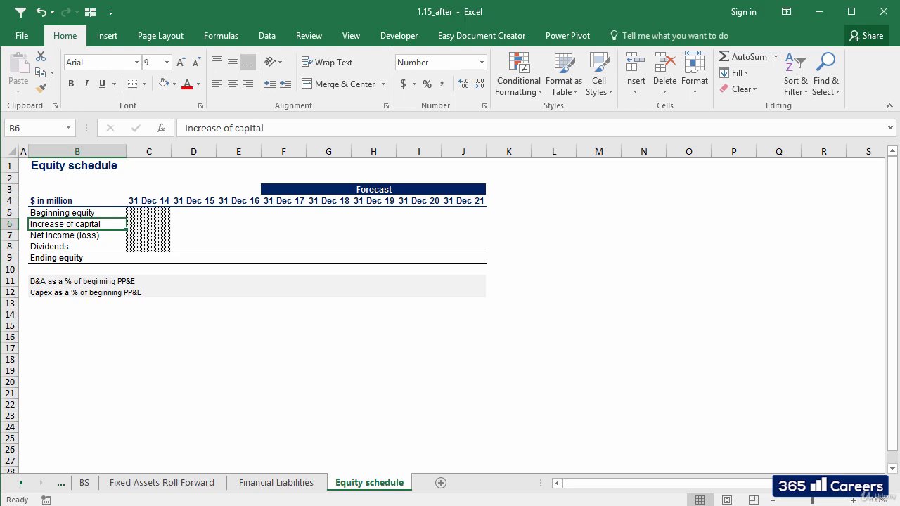
{"action": "key", "text": "Down"}
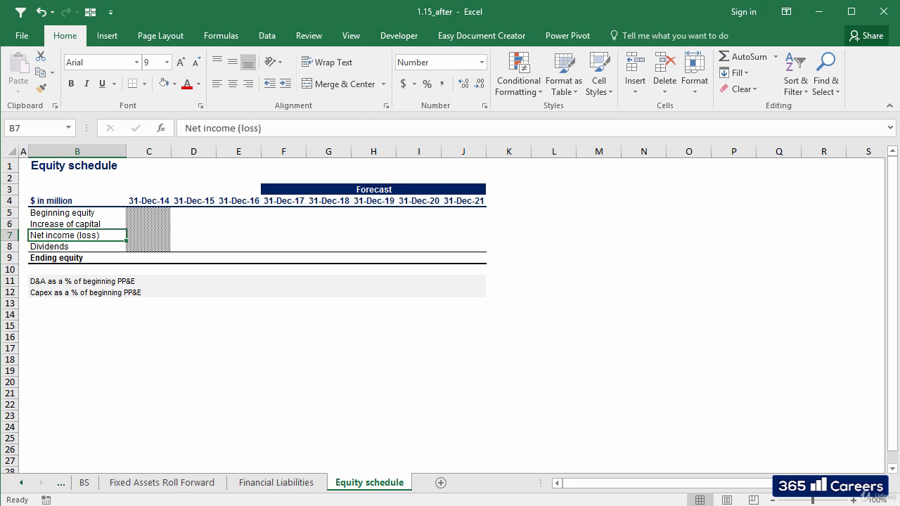
{"action": "key", "text": "Down"}
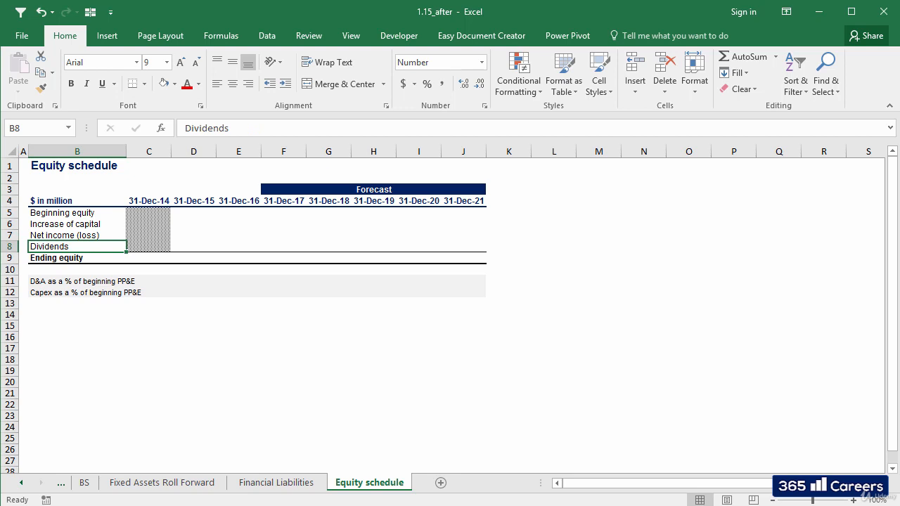
- Copy the hatched cell C5 over D5:E8 to shade out the 2015 and 2016 movement rows
{"action": "key", "text": "Right"}
{"action": "key", "text": "Up"}
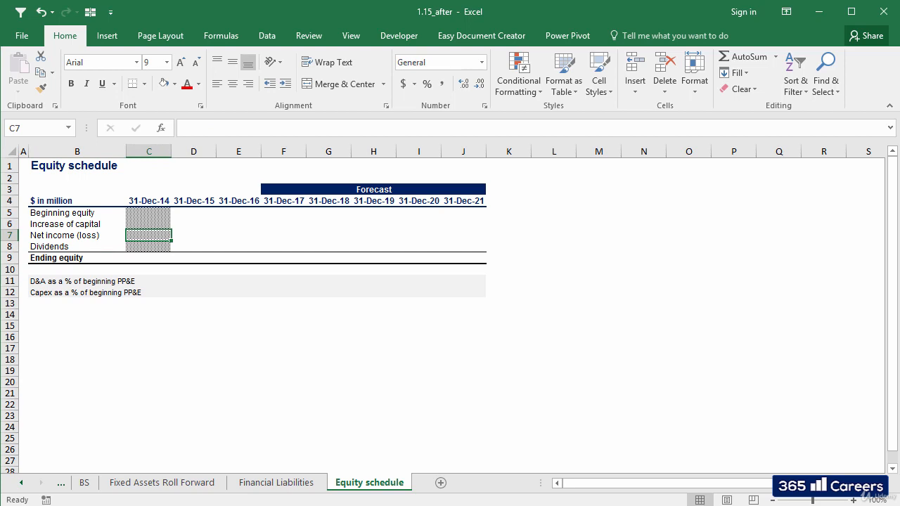
{"action": "key", "text": "Up"}
{"action": "key", "text": "Up"}
{"action": "key", "text": "ctrl+c"}
{"action": "key", "text": "Right"}
{"action": "key", "text": "shift+Down"}
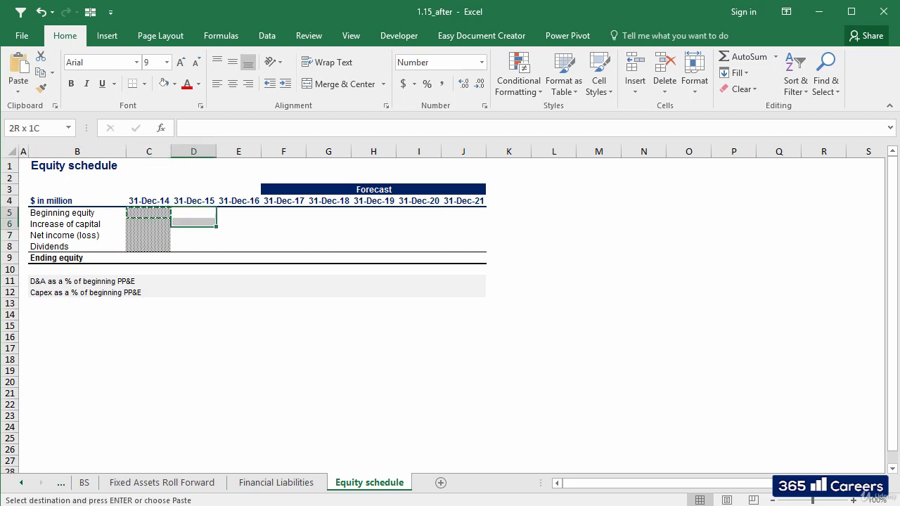
{"action": "key", "text": "shift+Down"}
{"action": "key", "text": "shift+Down"}
{"action": "key", "text": "shift+Right"}
{"action": "key", "text": "ctrl+v"}
{"action": "key", "text": "Escape"}
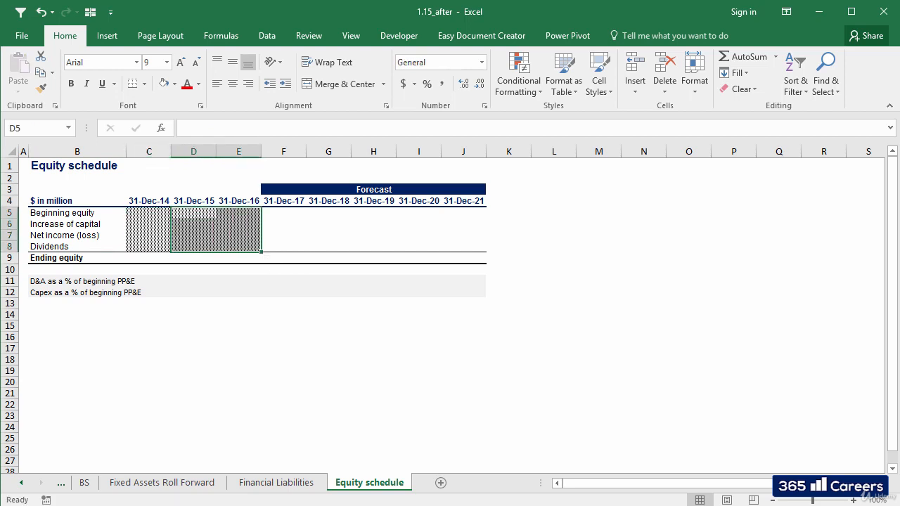
- Link the 31-Dec-16 ending equity in E9 to the balance sheet's equity with =BS!E16
{"action": "key", "text": "Left"}
{"action": "key", "text": "Down"}
{"action": "key", "text": "Down"}
{"action": "key", "text": "Down"}
{"action": "key", "text": "Down"}
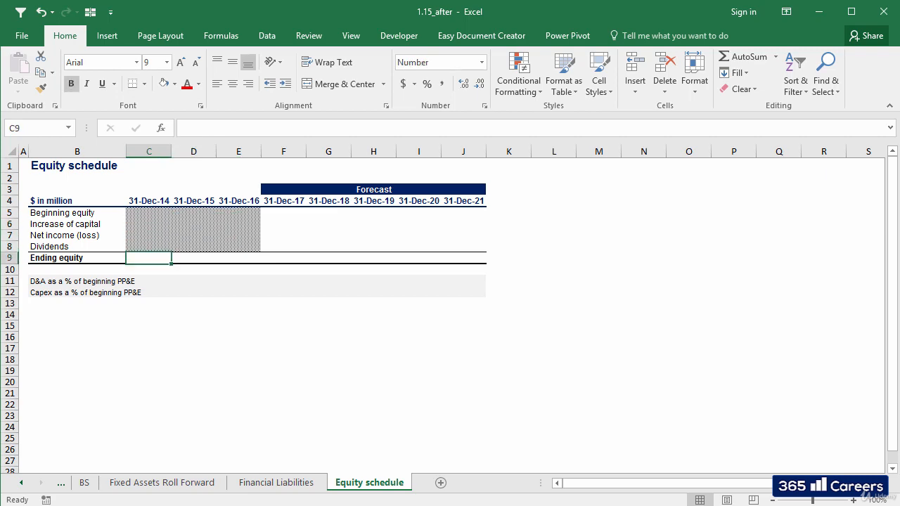
{"action": "key", "text": "Right"}
{"action": "key", "text": "Right"}
{"action": "key", "text": "Right"}
{"action": "key", "text": "Left"}
{"action": "type", "text": "="}
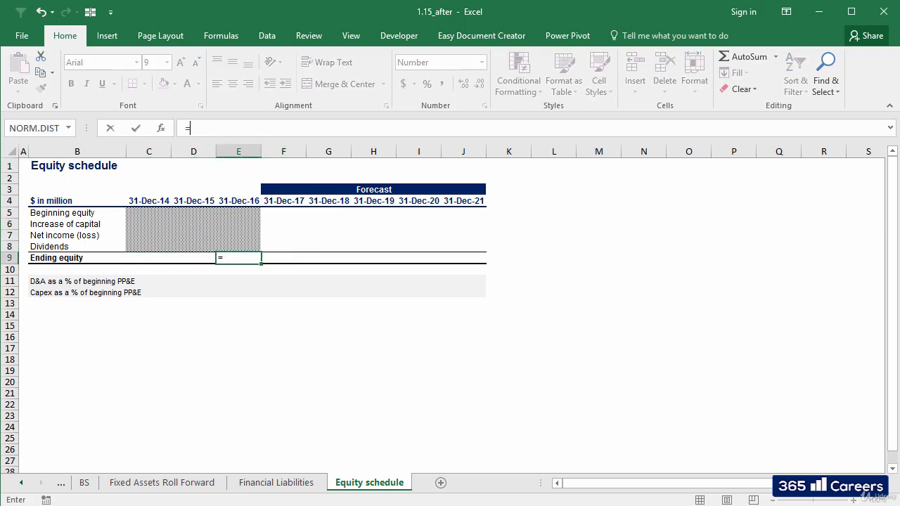
{"action": "key", "text": "ctrl+Page_Up"}
{"action": "key", "text": "ctrl+Page_Up"}
{"action": "key", "text": "ctrl+Page_Up"}
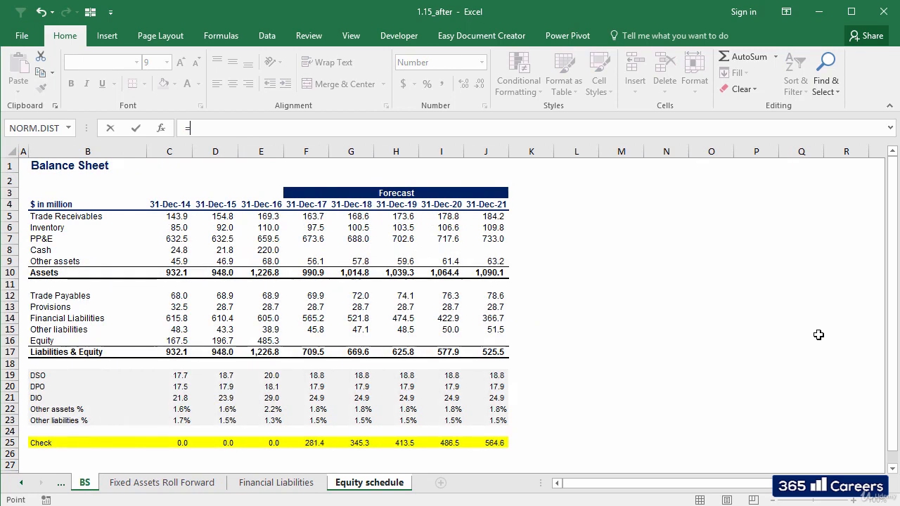
{"action": "left_click", "coordinate": [273, 340]}
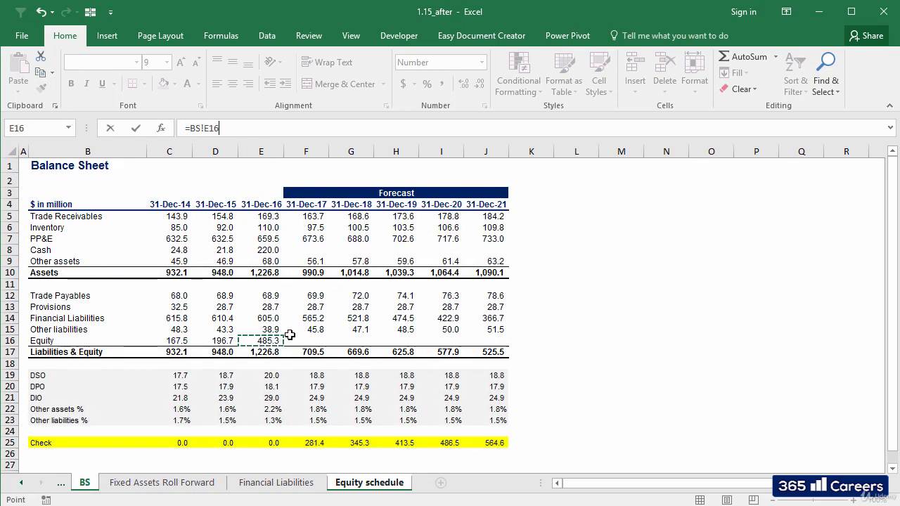
{"action": "key", "text": "Return"}
- Set the 31-Dec-17 beginning equity in F5 to the prior year's ending equity with =E9
{"action": "key", "text": "Right"}
{"action": "key", "text": "Left"}
{"action": "key", "text": "Up"}
{"action": "key", "text": "Right"}
{"action": "key", "text": "Up"}
{"action": "key", "text": "Up"}
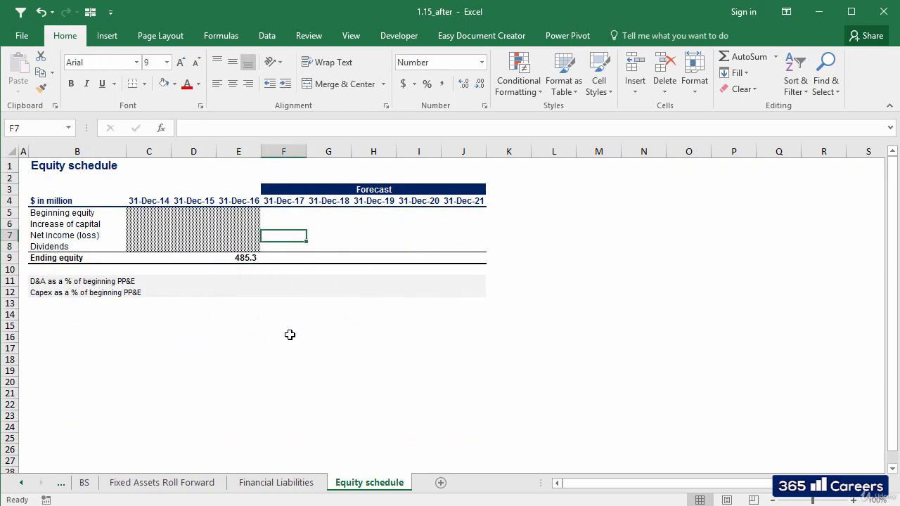
{"action": "key", "text": "Up"}
{"action": "key", "text": "Up"}
{"action": "type", "text": "="}
{"action": "left_click", "coordinate": [246, 258]}
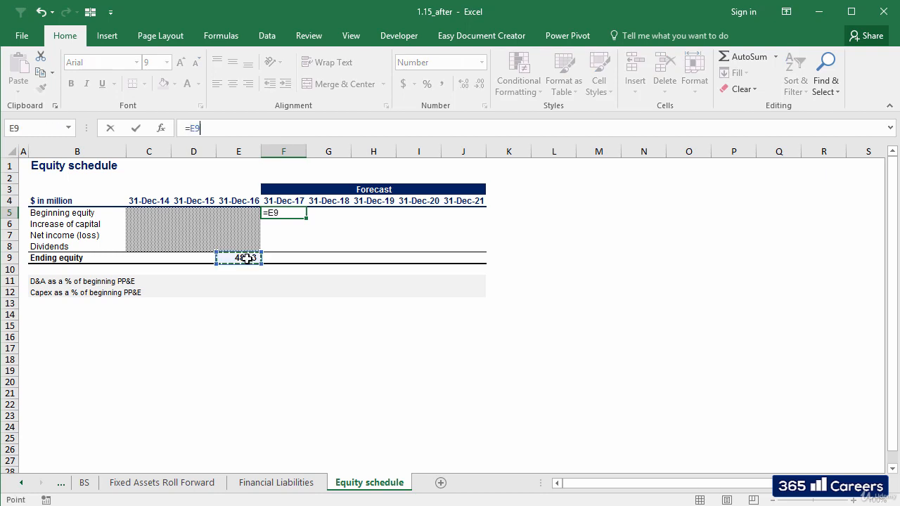
{"action": "key", "text": "Return"}
{"action": "key", "text": "Up"}
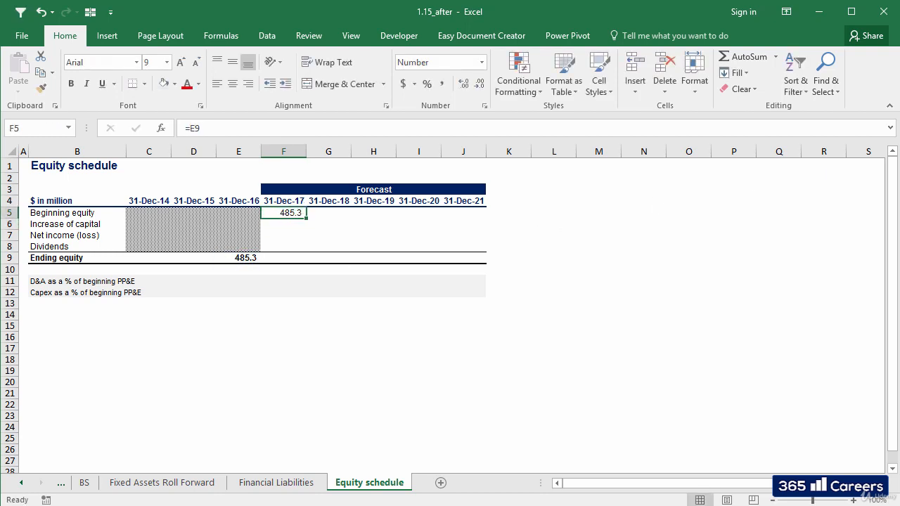
- Copy the beginning equity formula from F5 across to G5:J5
{"action": "key", "text": "ctrl+c"}
{"action": "key", "text": "Right"}
{"action": "key", "text": "shift+Right"}
{"action": "key", "text": "shift+Right"}
{"action": "key", "text": "shift+Right"}
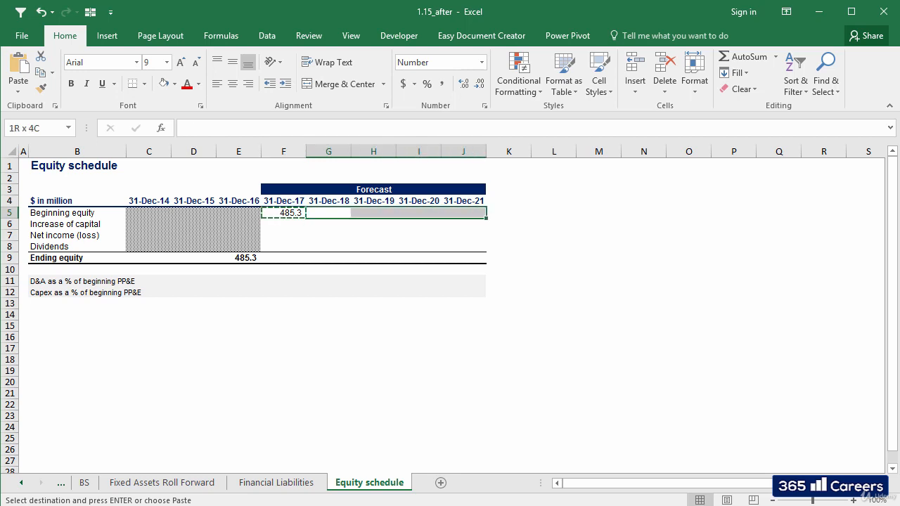
{"action": "key", "text": "ctrl+v"}
- Check the cell references of the beginning equity formulas in F5:J5
{"action": "key", "text": "Left"}
{"action": "key", "text": "Right"}
{"action": "key", "text": "F2"}
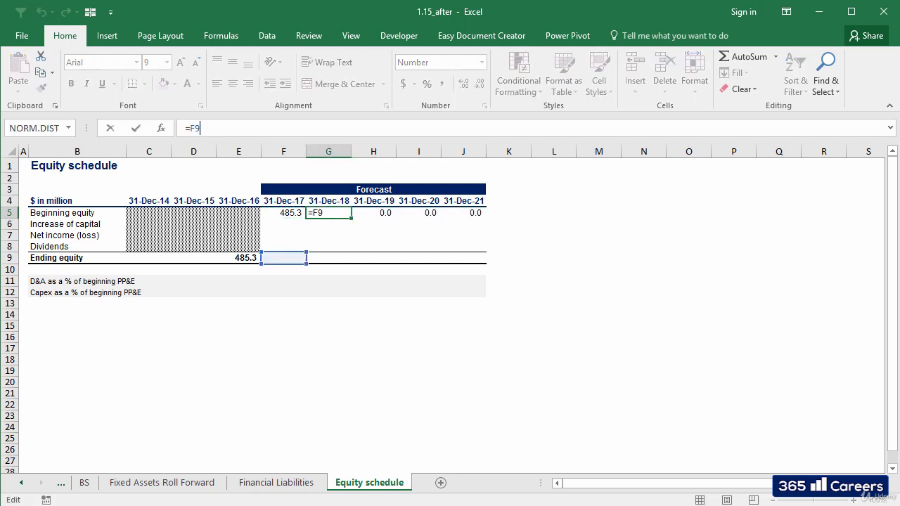
{"action": "key", "text": "Tab"}
{"action": "key", "text": "F2"}
{"action": "key", "text": "Tab"}
{"action": "key", "text": "F2"}
{"action": "key", "text": "Tab"}
{"action": "key", "text": "F2"}
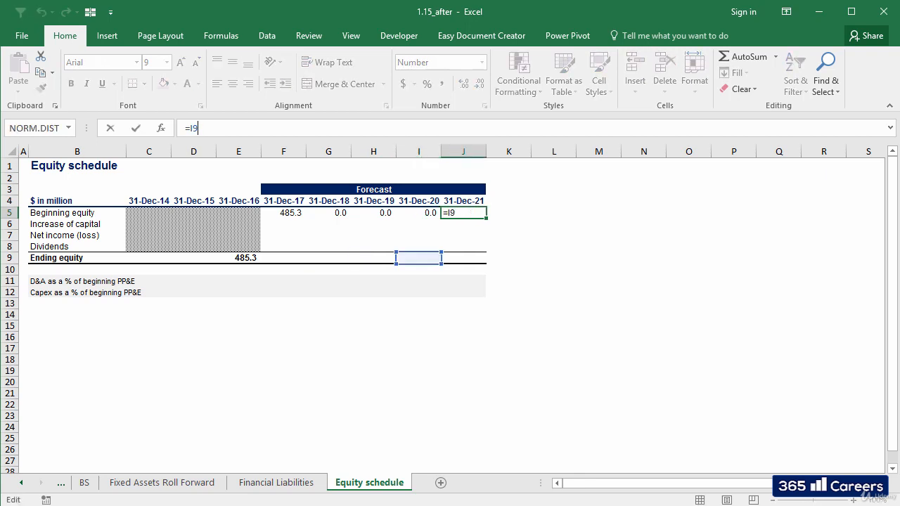
{"action": "key", "text": "Escape"}
{"action": "key", "text": "Left"}
{"action": "key", "text": "F2"}
{"action": "key", "text": "Escape"}
{"action": "key", "text": "Left"}
{"action": "key", "text": "F2"}
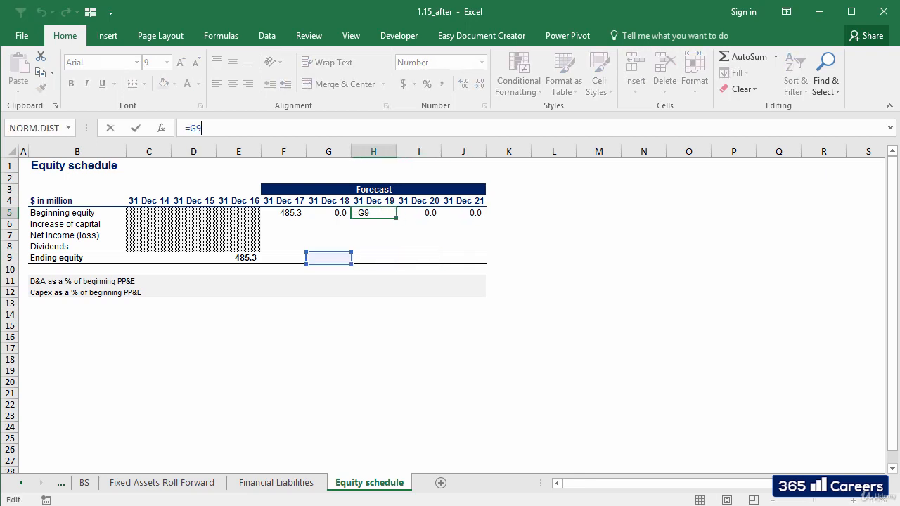
{"action": "key", "text": "Escape"}
{"action": "key", "text": "Left"}
{"action": "key", "text": "F2"}
{"action": "key", "text": "Escape"}
{"action": "key", "text": "Left"}
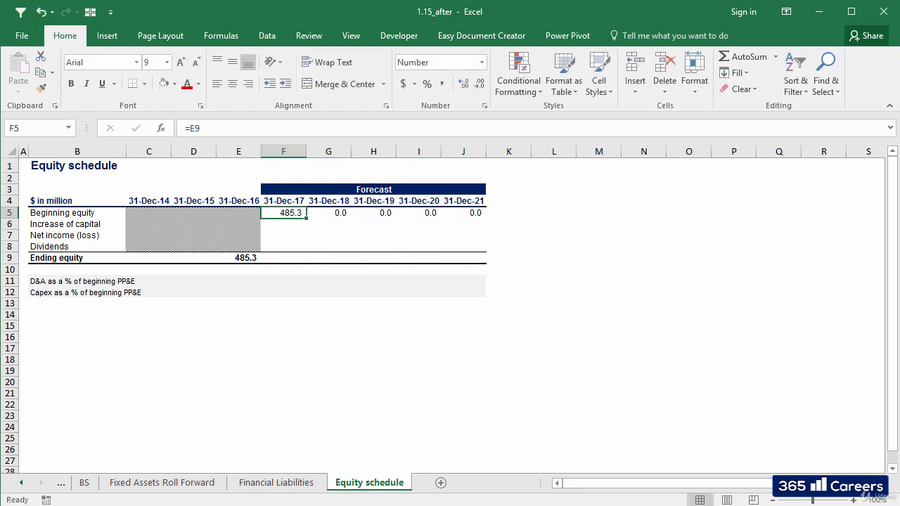
{"action": "key", "text": "F2"}
{"action": "key", "text": "Escape"}
- Enter 0 as the increase of capital in F6 and copy it across through J6
{"action": "key", "text": "Down"}
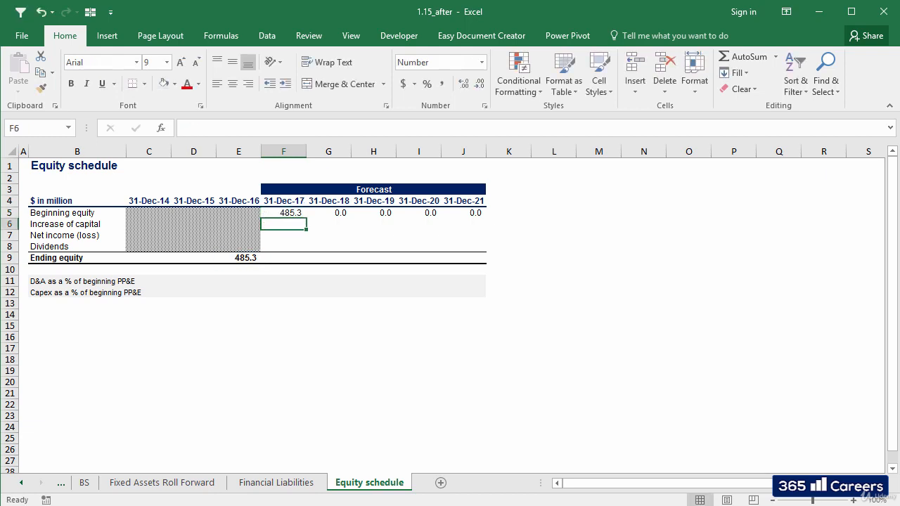
{"action": "type", "text": "0"}
{"action": "key", "text": "ctrl+Return"}
{"action": "key", "text": "ctrl+c"}
{"action": "key", "text": "shift+Right"}
{"action": "key", "text": "shift+Right"}
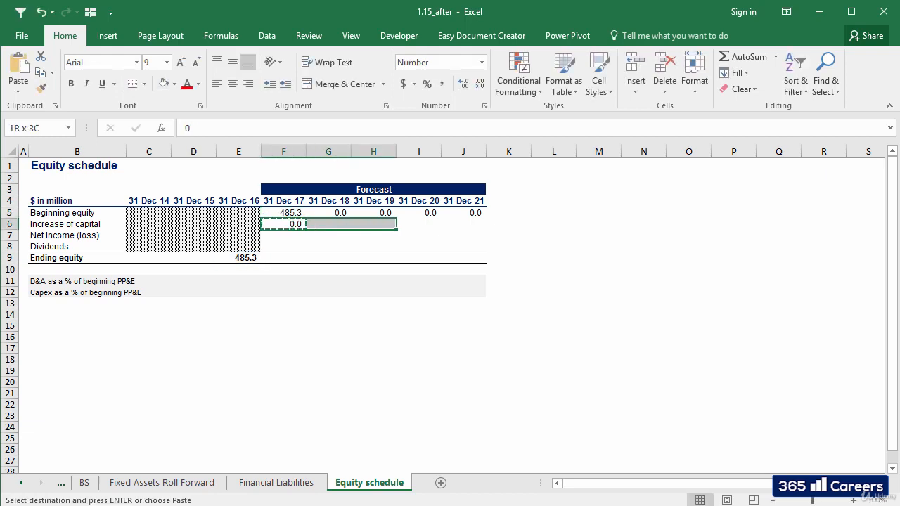
{"action": "key", "text": "shift+Right"}
{"action": "key", "text": "shift+Right"}
{"action": "key", "text": "ctrl+v"}
{"action": "key", "text": "Escape"}
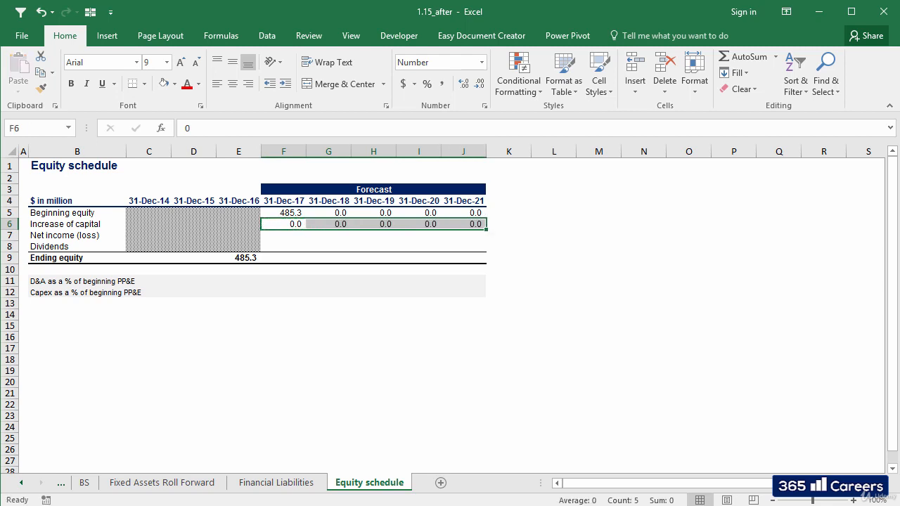
- Link the 31-Dec-17 net income in F7 to the P&L forecast with ='P&L'!I16
{"action": "key", "text": "Down"}
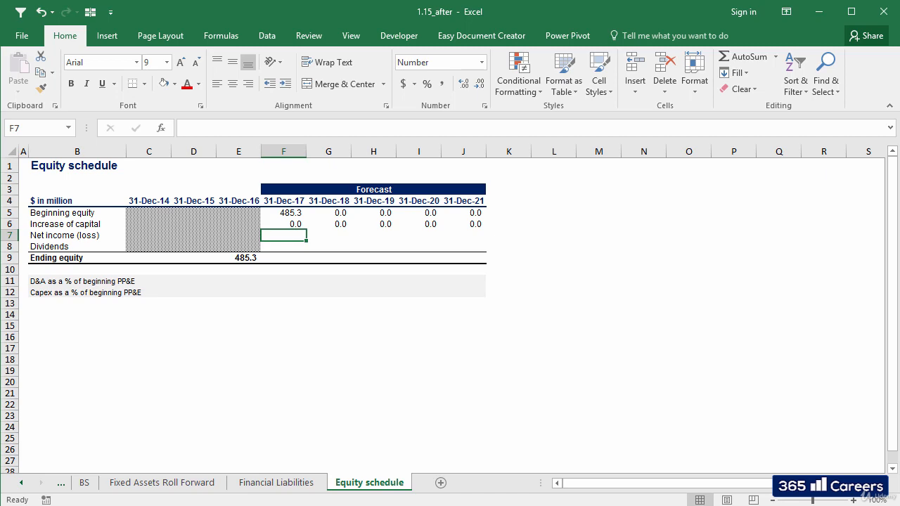
{"action": "type", "text": "="}
{"action": "key", "text": "ctrl+Page_Up"}
{"action": "key", "text": "ctrl+Page_Up"}
{"action": "key", "text": "ctrl+Page_Up"}
{"action": "key", "text": "ctrl+Page_Up"}
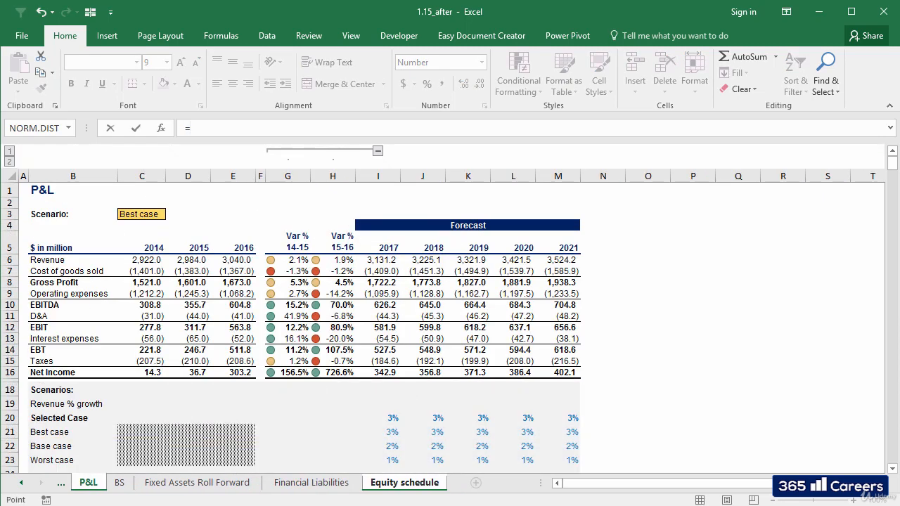
{"action": "left_click", "coordinate": [385, 373]}
{"action": "key", "text": "Return"}
{"action": "key", "text": "Up"}
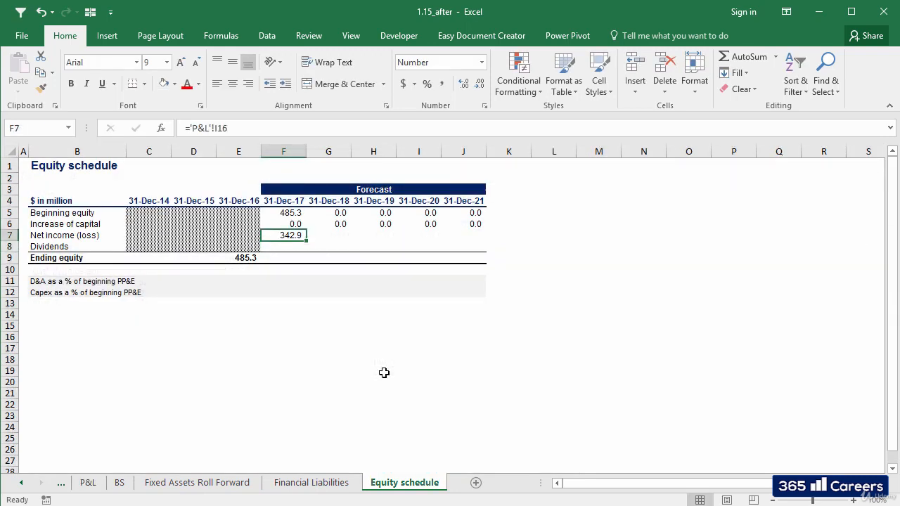
- Copy the net income link from F7 across to G7:J7
{"action": "key", "text": "ctrl+c"}
{"action": "key", "text": "shift+Right"}
{"action": "key", "text": "shift+Right"}
{"action": "key", "text": "shift+Right"}
{"action": "key", "text": "shift+Right"}
{"action": "key", "text": "ctrl+v"}
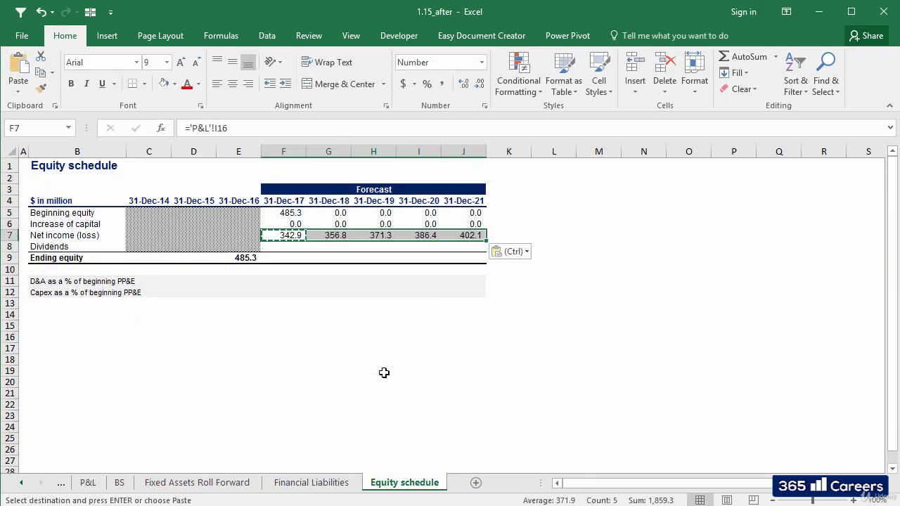
{"action": "key", "text": "Escape"}
- Delete row 12 holding the "Capex as a % of beginning PP&E" line
{"action": "key", "text": "Down"}
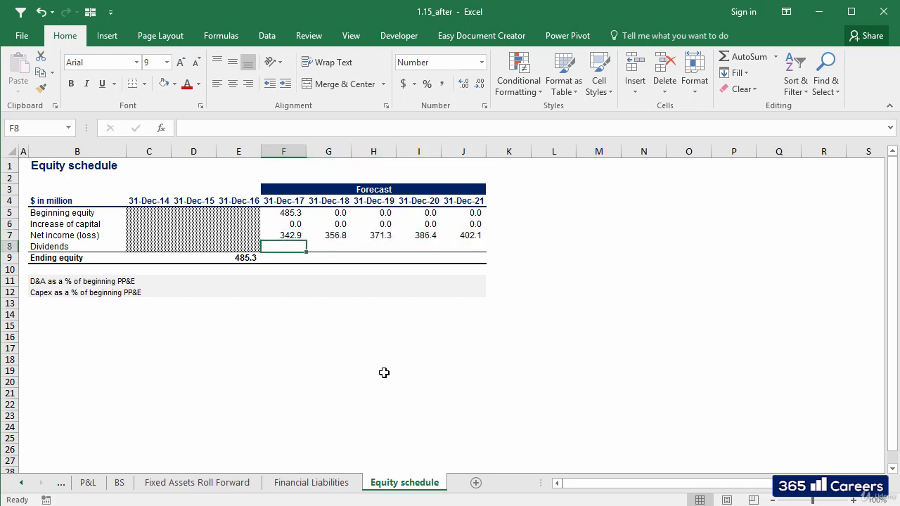
{"action": "key", "text": "Down"}
{"action": "key", "text": "Left"}
{"action": "key", "text": "Down"}
{"action": "key", "text": "Left"}
{"action": "key", "text": "Down"}
{"action": "key", "text": "Down"}
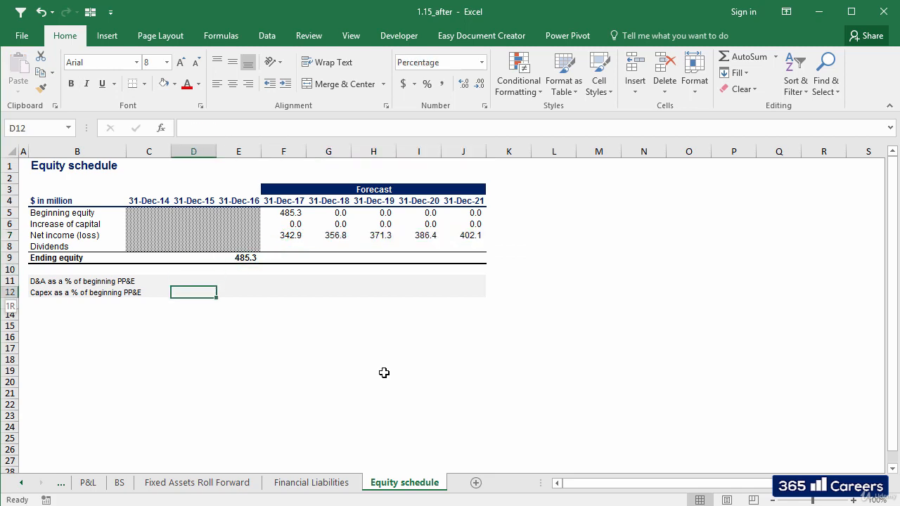
{"action": "key", "text": "shift+space"}
{"action": "key", "text": "ctrl+minus"}
- Relabel B11 as "Dividends as a % of Net Income"
{"action": "key", "text": "Left"}
{"action": "key", "text": "Left"}
{"action": "key", "text": "Up"}
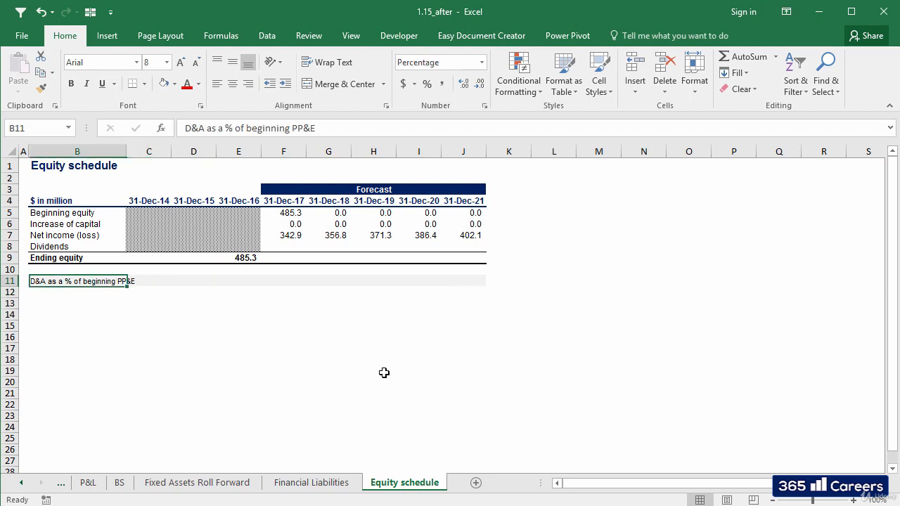
{"action": "type", "text": "Dividen"}
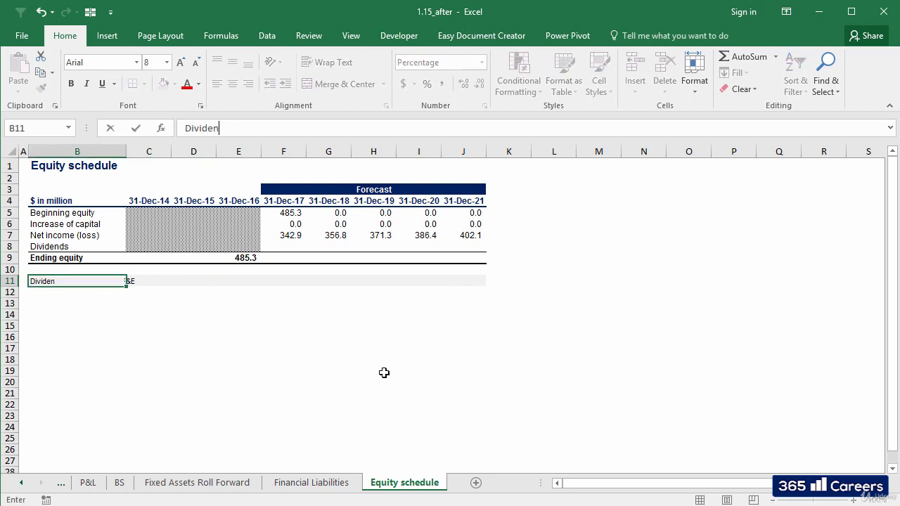
{"action": "type", "text": "ds as a  % of Net Ino"}
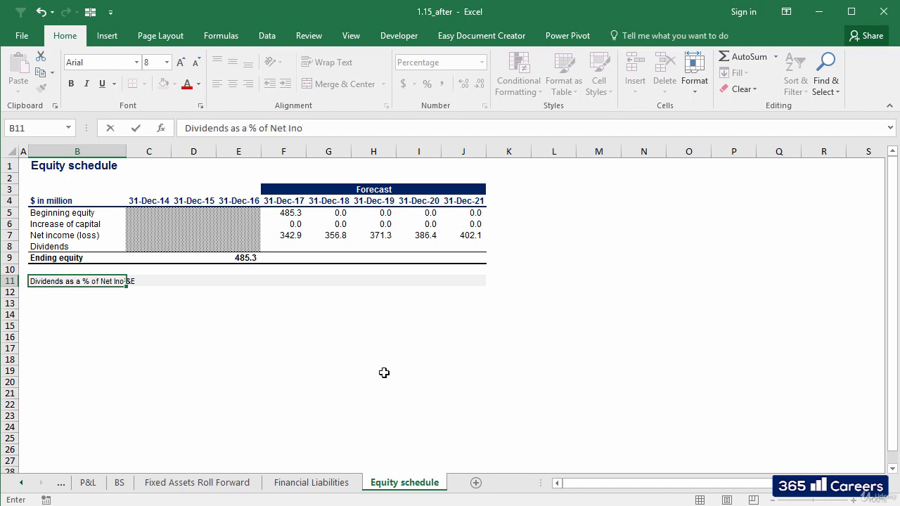
{"action": "type", "text": "me"}
- Set the 31-Dec-17 dividend payout percentage in F11 to 40%
{"action": "key", "text": "Tab"}
{"action": "key", "text": "Tab"}
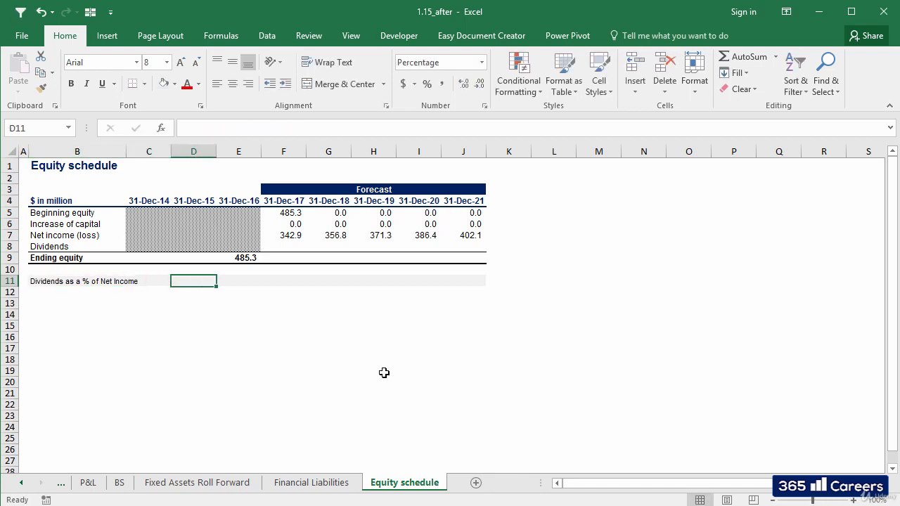
{"action": "key", "text": "Right"}
{"action": "key", "text": "Right"}
{"action": "key", "text": "shift+space"}
{"action": "key", "text": "Right"}
{"action": "key", "text": "Left"}
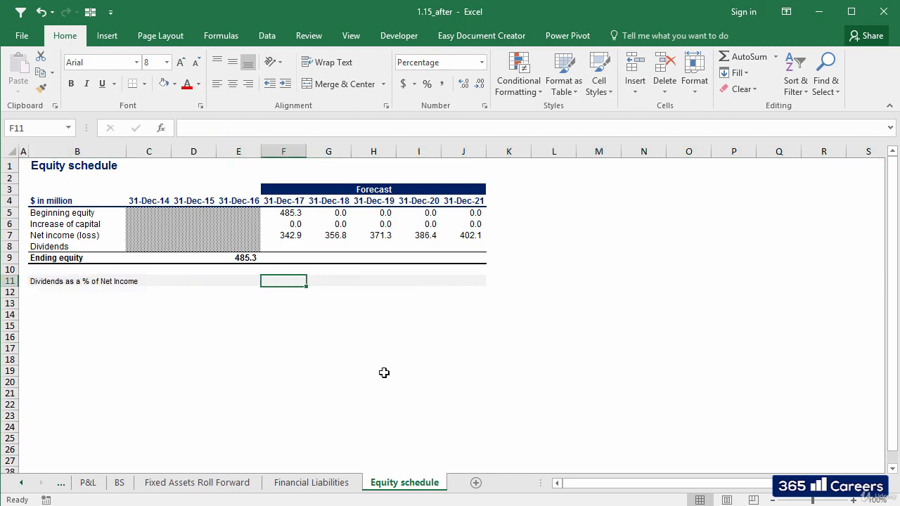
{"action": "type", "text": "40%"}
{"action": "key", "text": "Right"}
{"action": "key", "text": "Left"}
- Copy the 40% payout assumption from F11 across the remaining forecast years through J11
{"action": "key", "text": "ctrl+c"}
{"action": "key", "text": "shift+Right"}
{"action": "key", "text": "shift+Right"}
{"action": "key", "text": "shift+Right"}
{"action": "key", "text": "shift+Right"}
{"action": "key", "text": "ctrl+v"}
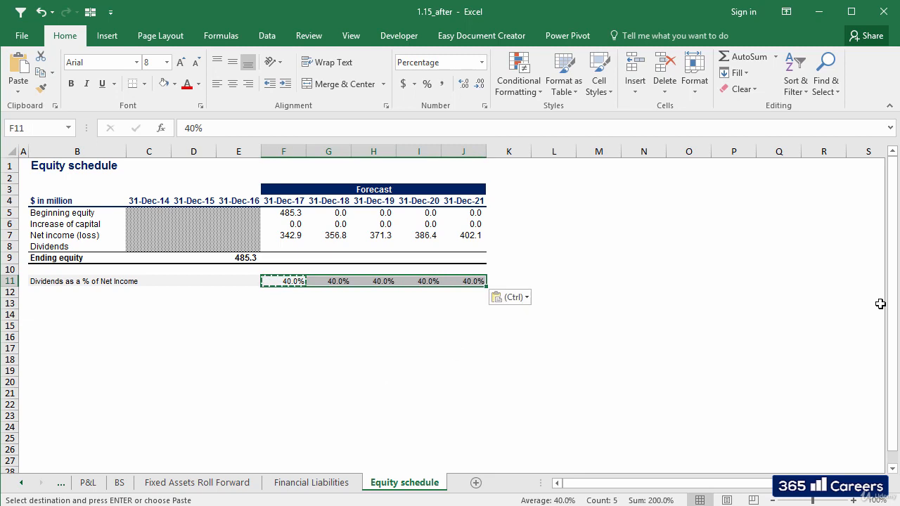
- Calculate the 31-Dec-17 dividends in F8 with =IF(F7>0,-F11*F7,0)
{"action": "key", "text": "ctrl+z"}
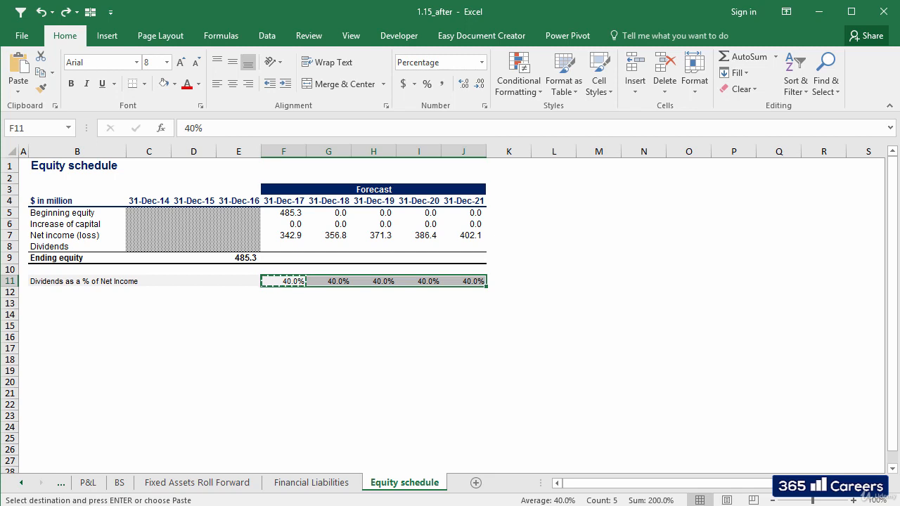
{"action": "key", "text": "Up"}
{"action": "key", "text": "Up"}
{"action": "key", "text": "Up"}
{"action": "type", "text": "=if"}
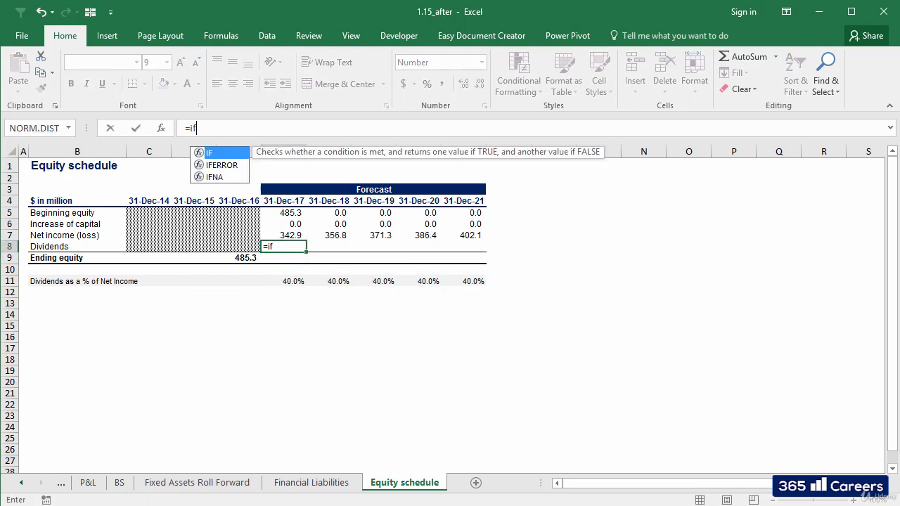
{"action": "type", "text": "("}
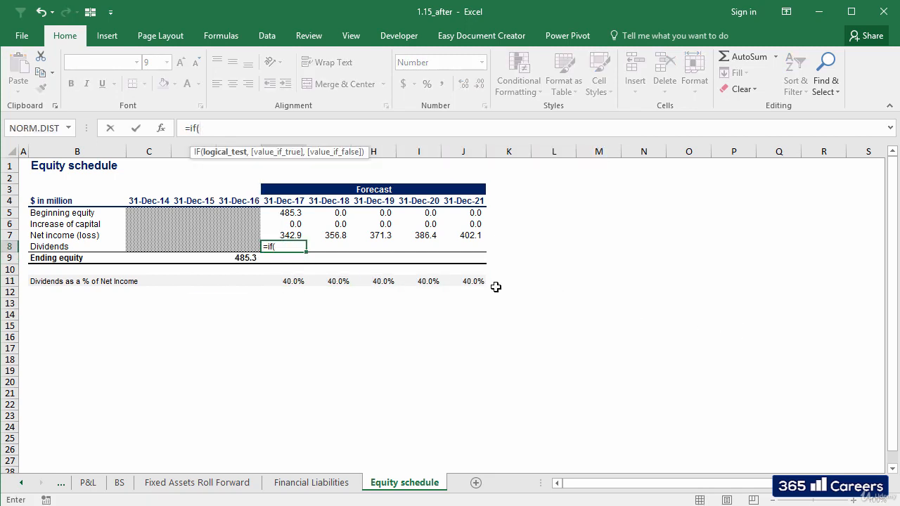
{"action": "left_click", "coordinate": [292, 235]}
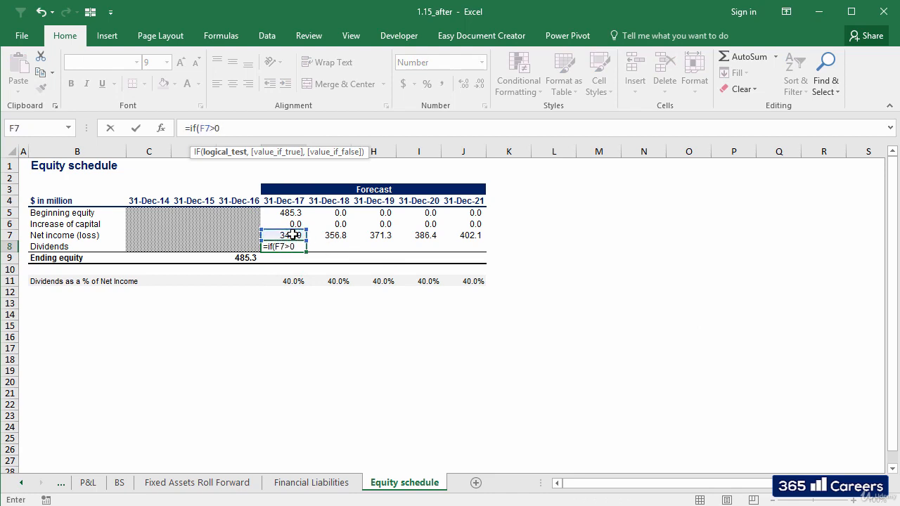
{"action": "type", "text": ">0,-"}
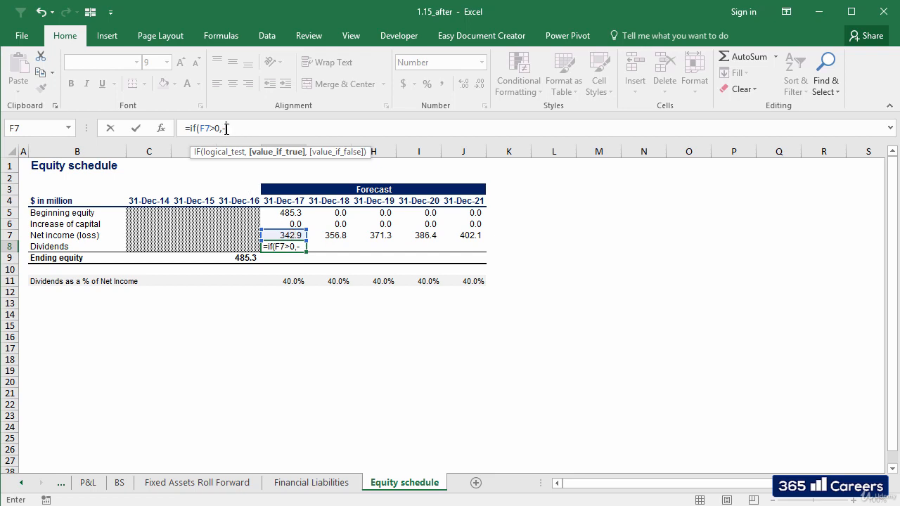
{"action": "left_click", "coordinate": [293, 281]}
{"action": "type", "text": "*"}
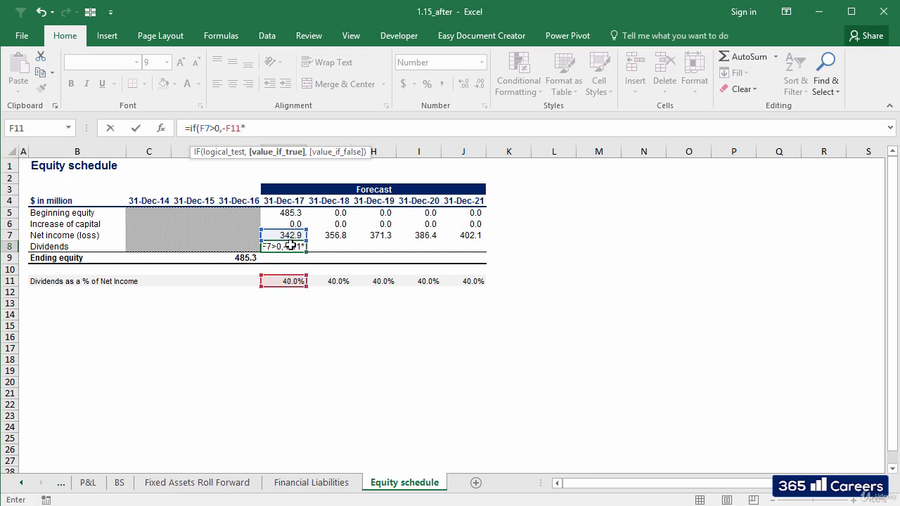
{"action": "left_click", "coordinate": [290, 237]}
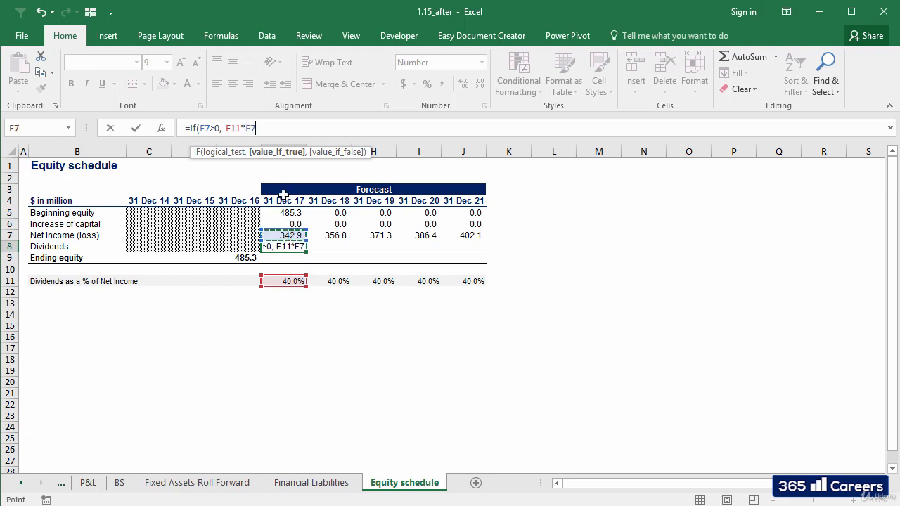
{"action": "type", "text": ",0)"}
{"action": "key", "text": "ctrl+Return"}
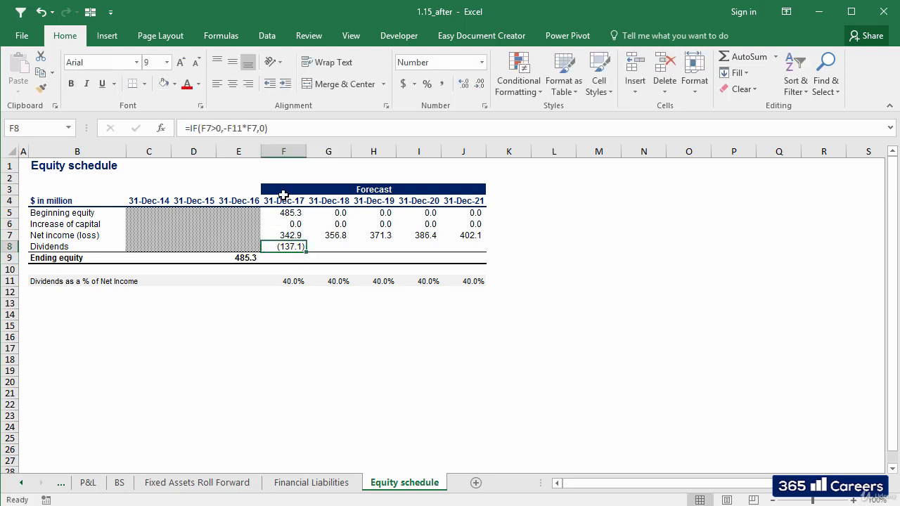
- Copy the dividends formula from F8 across the remaining forecast years through J8
{"action": "key", "text": "ctrl+c"}
{"action": "key", "text": "shift+Right"}
{"action": "key", "text": "shift+Right"}
{"action": "key", "text": "shift+Right"}
{"action": "key", "text": "shift+Right"}
{"action": "key", "text": "ctrl+v"}
{"action": "key", "text": "Escape"}
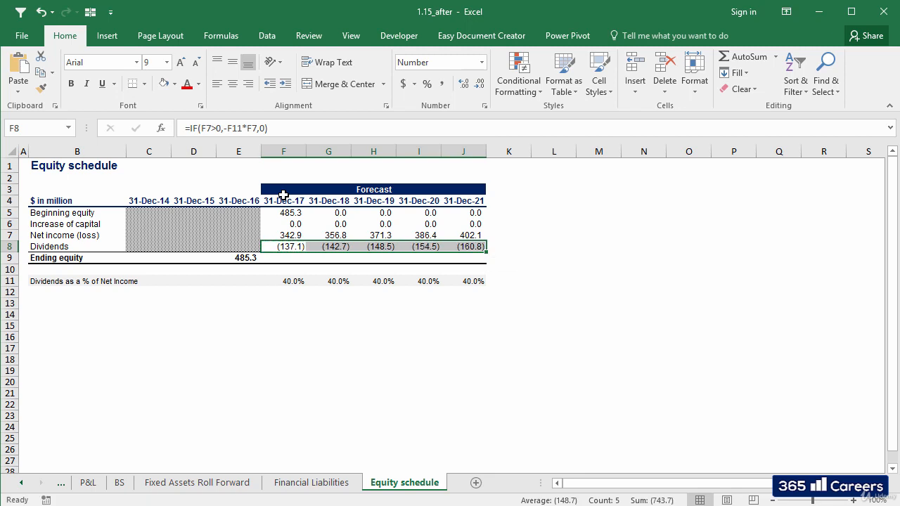
- Calculate the 31-Dec-17 ending equity in F9 with =SUM(F5:F8)
{"action": "key", "text": "Down"}
{"action": "type", "text": "=SUM("}
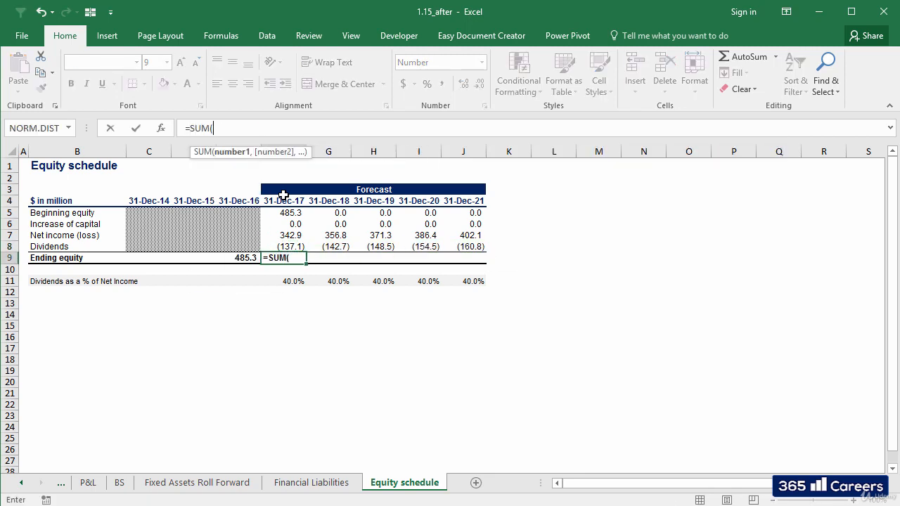
{"action": "key", "text": "Up"}
{"action": "key", "text": "shift+Up"}
{"action": "key", "text": "shift+Up"}
{"action": "key", "text": "shift+Up"}
{"action": "key", "text": "Return"}
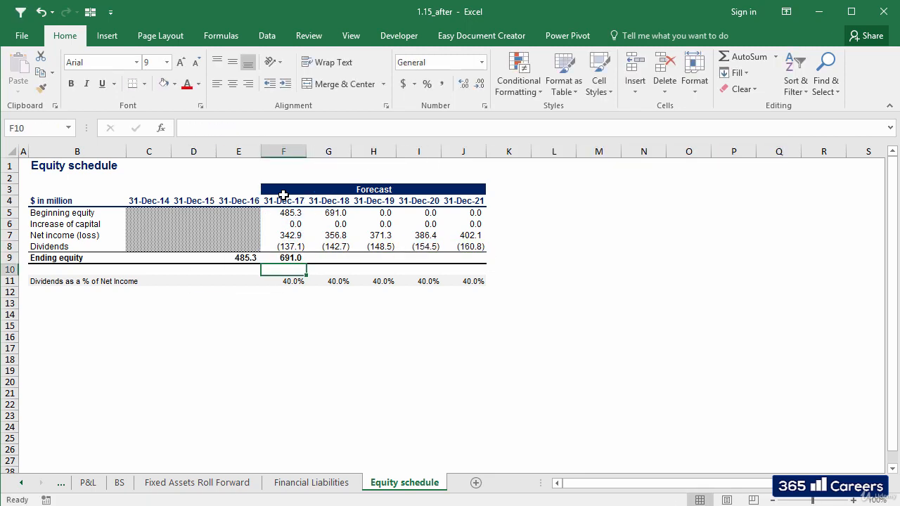
- Copy the ending equity formula from F9 across the remaining forecast years through J9
{"action": "key", "text": "Up"}
{"action": "key", "text": "ctrl+c"}
{"action": "key", "text": "shift+Right"}
{"action": "key", "text": "shift+Right"}
{"action": "key", "text": "shift+Right"}
{"action": "key", "text": "shift+Right"}
{"action": "key", "text": "ctrl+v"}
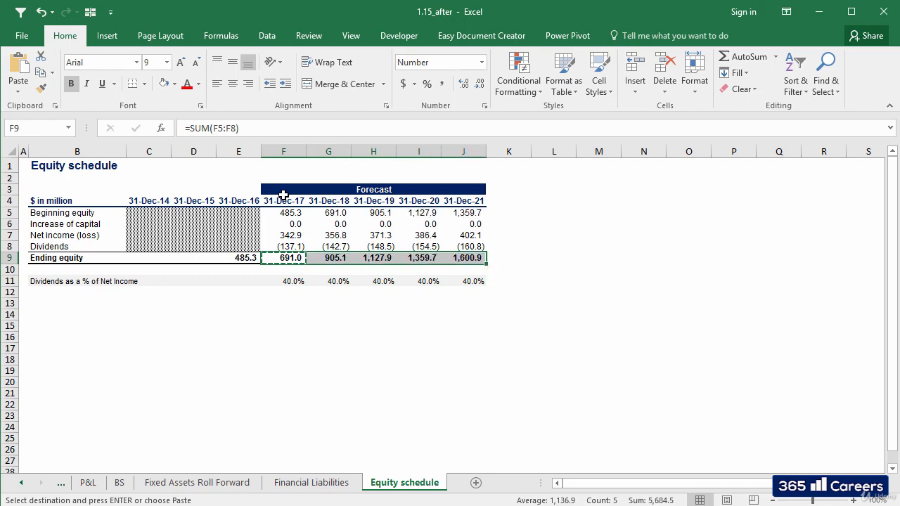
{"action": "key", "text": "Escape"}
- Link the 31-Dec-17 Equity cell F16 on the BS sheet to ending equity with ='Equity schedule'!F9
{"action": "key", "text": "ctrl+Page_Up"}
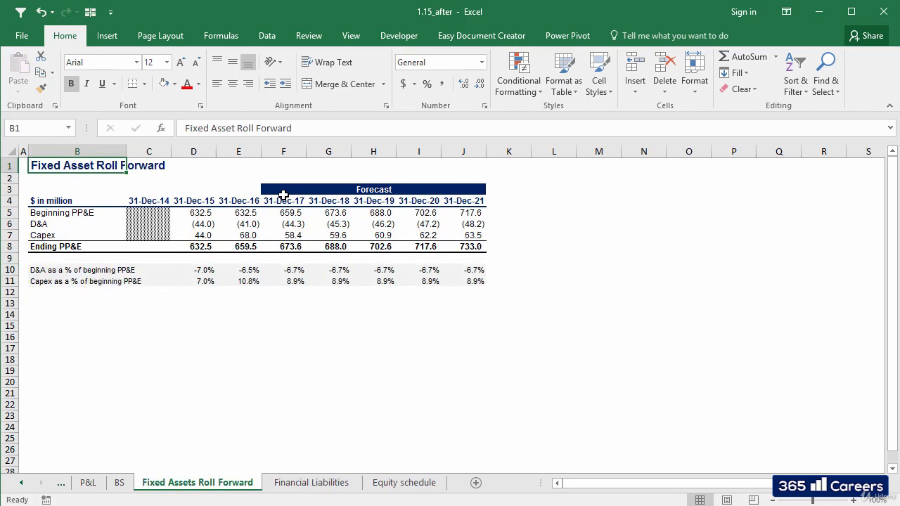
{"action": "key", "text": "ctrl+Page_Up"}
{"action": "type", "text": "="}
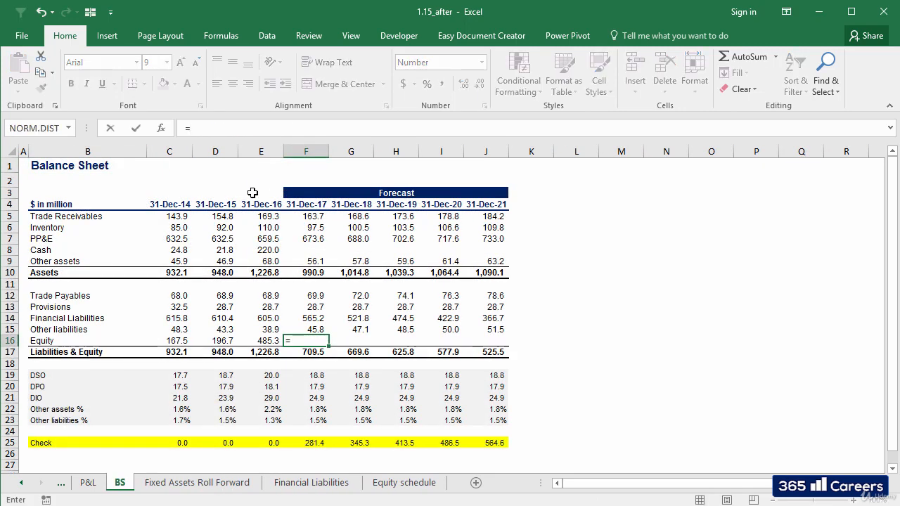
{"action": "key", "text": "ctrl+Page_Down"}
{"action": "key", "text": "ctrl+Page_Down"}
{"action": "key", "text": "ctrl+Page_Down"}
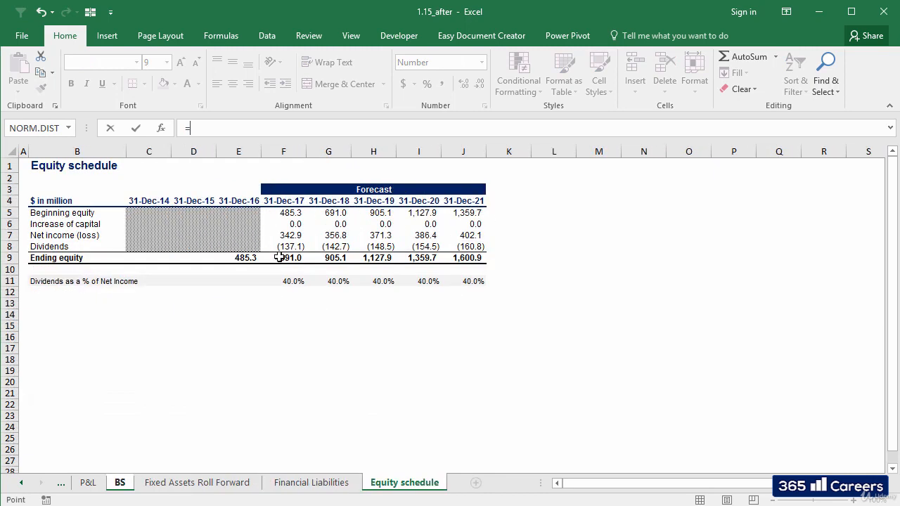
{"action": "left_click", "coordinate": [279, 257]}
{"action": "key", "text": "Return"}
- Copy the Equity link from F16 on the balance sheet across the remaining forecast years through J16
{"action": "key", "text": "Up"}
{"action": "key", "text": "ctrl+c"}
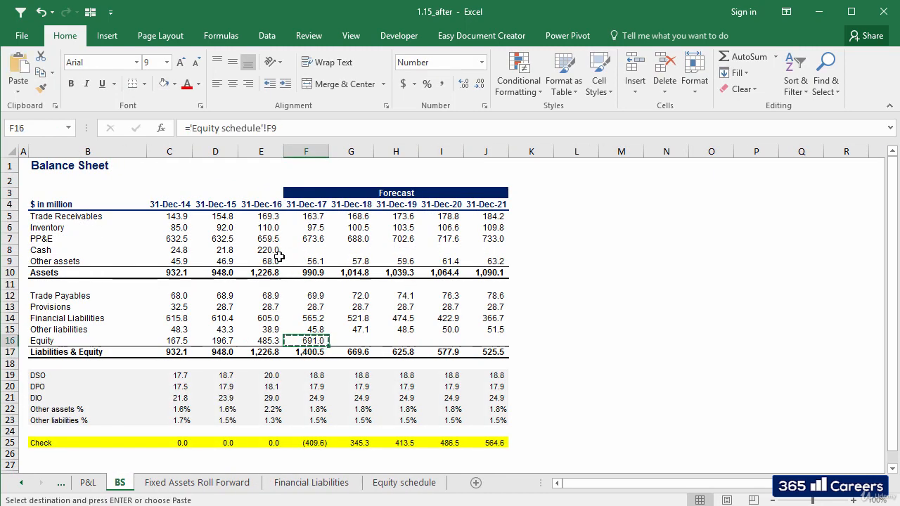
{"action": "key", "text": "shift+Right"}
{"action": "key", "text": "shift+Right"}
{"action": "key", "text": "shift+Right"}
{"action": "key", "text": "shift+Right"}
{"action": "key", "text": "ctrl+v"}
{"action": "key", "text": "Escape"}
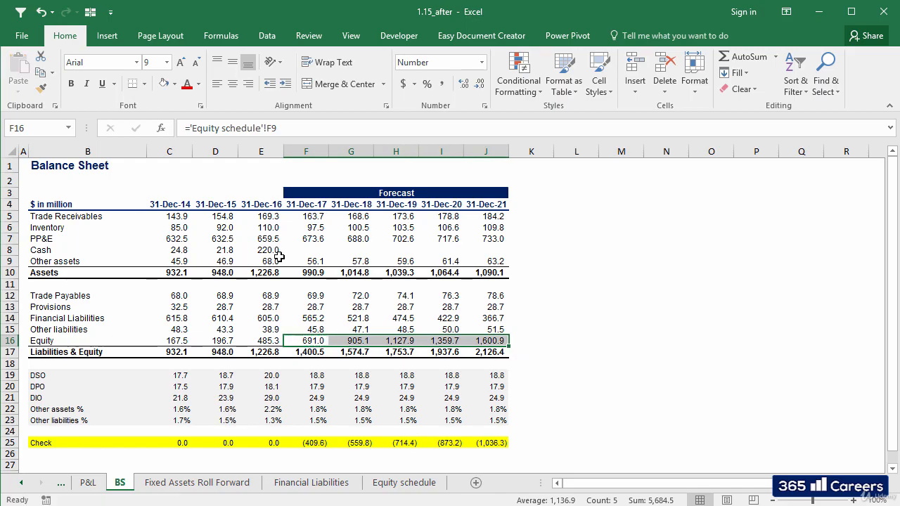